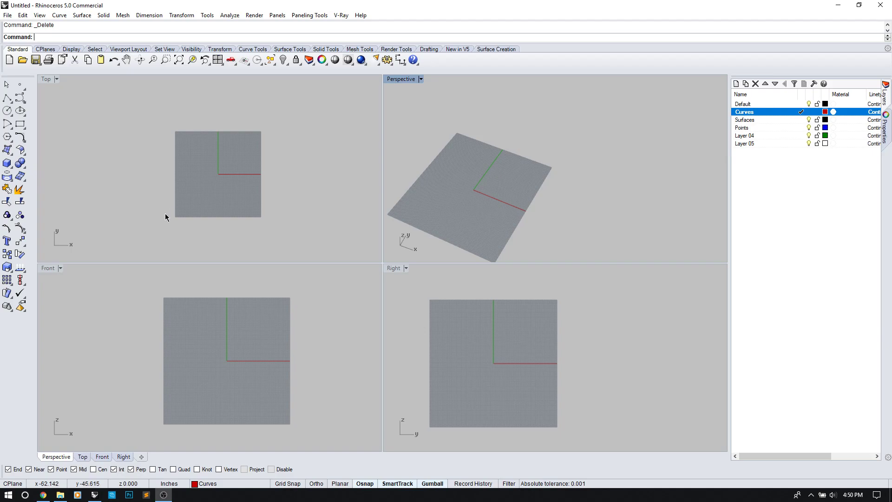
right_drag(252, 343, 254, 340)
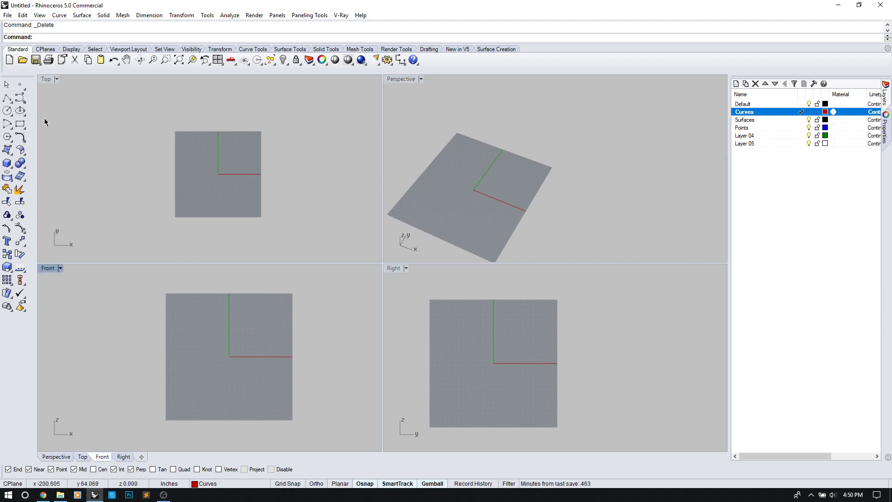
click(20, 97)
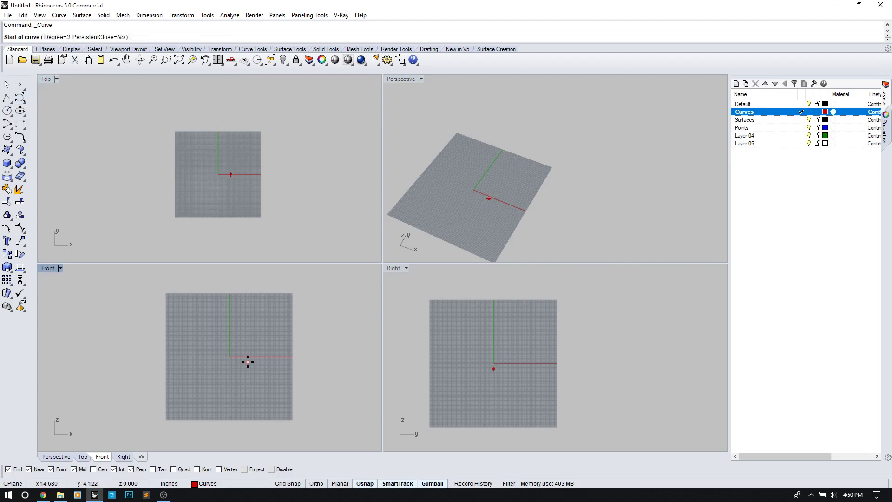
right_click(153, 223)
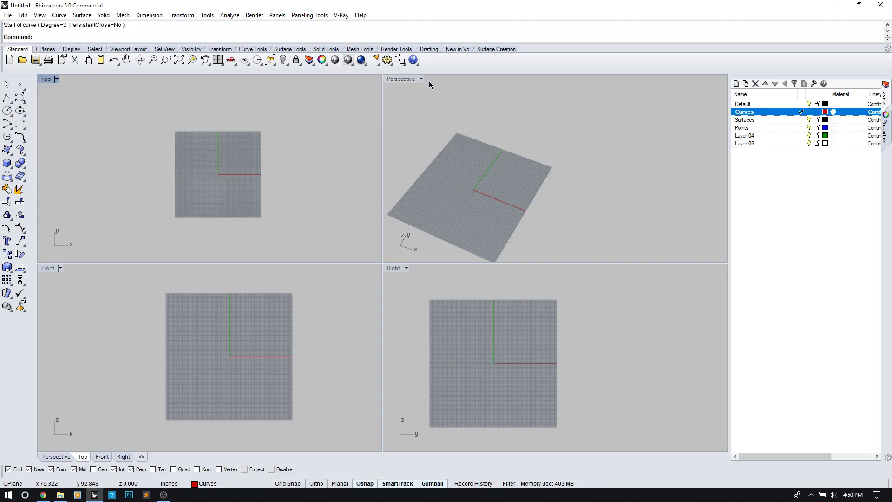
- Make the Points layer current and keep it at the top level of the layer list, below Layer 04
click(795, 134)
click(801, 135)
double_click(780, 136)
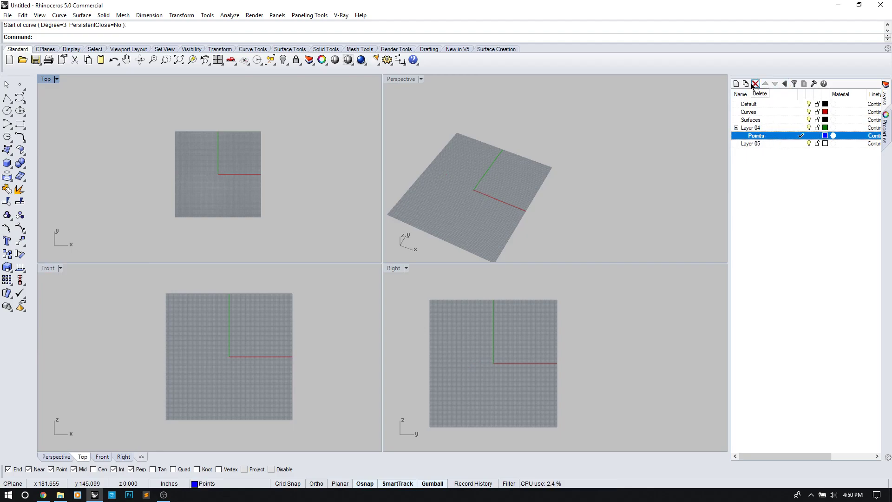
drag(777, 135, 774, 151)
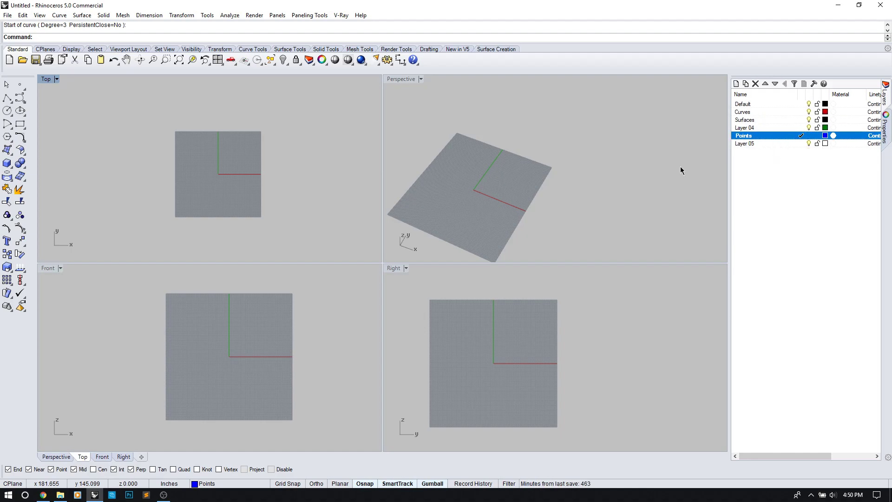
- Place a single point at the origin, coordinates 0,0,0
click(21, 84)
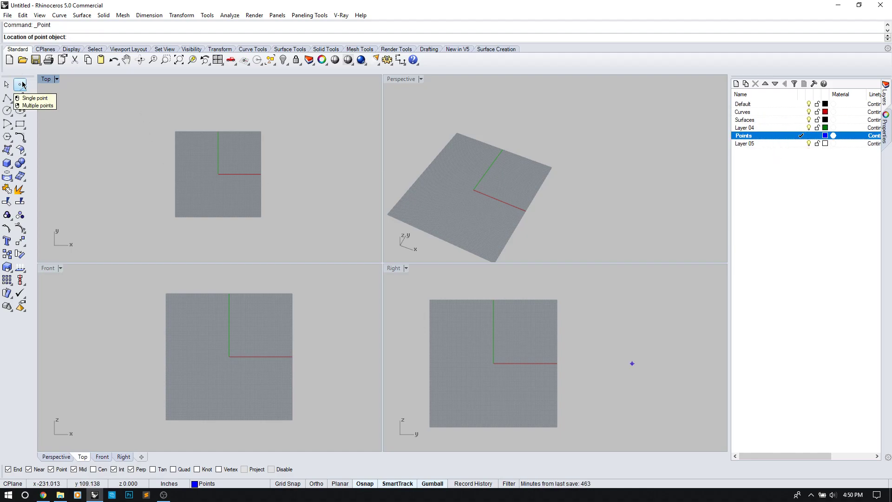
text(0,0,0)
key(Return)
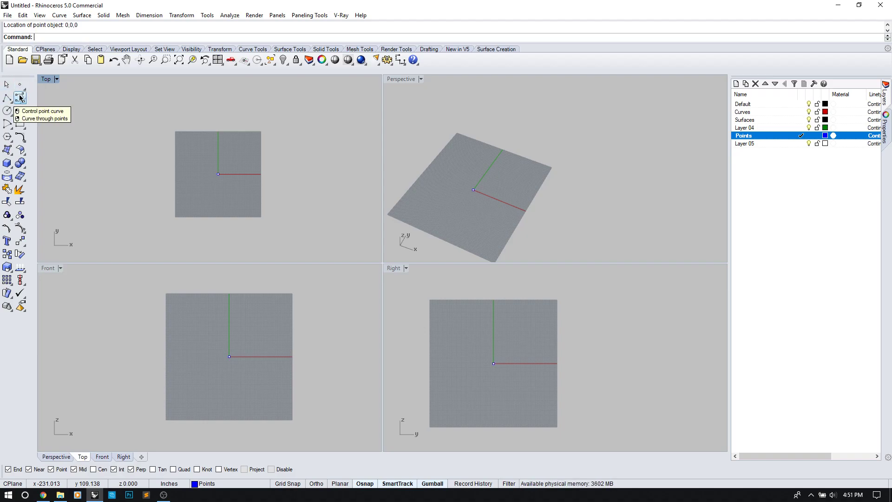
- Draw a four-segment zigzag polyline in the Front view, starting at the origin with a vertical segment and ending above it on the vertical axis
click(7, 98)
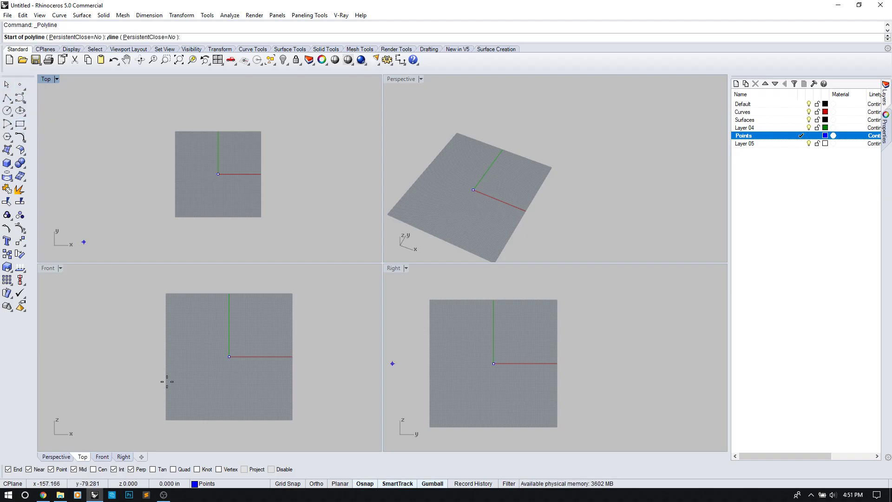
scroll(232, 356, up, 3)
click(201, 346)
click(201, 305)
click(165, 291)
right_drag(165, 291, 169, 337)
click(226, 316)
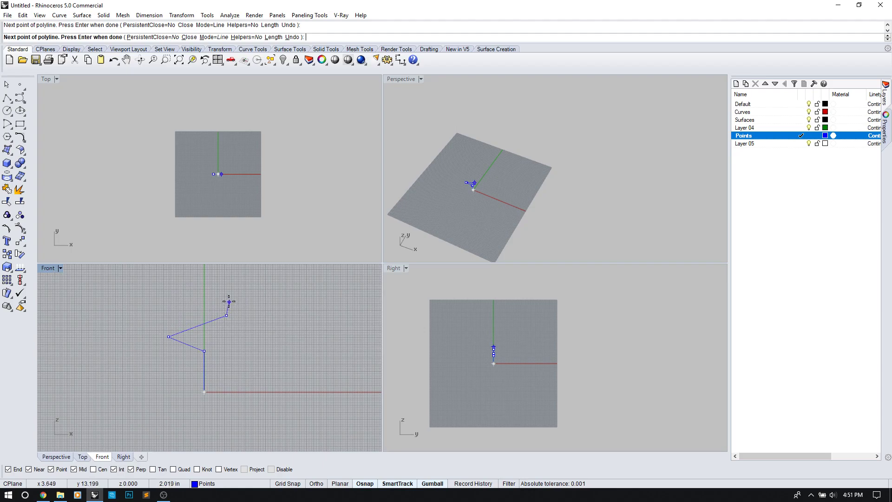
click(201, 295)
key(Return)
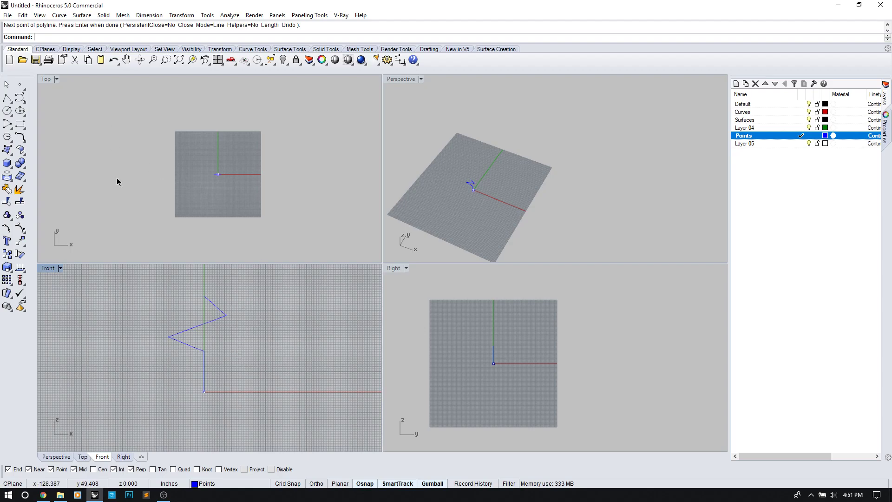
- Enable the Project object snap and draw a degree 3 control point curve of seven points in the Top view, arching up from the origin
click(245, 470)
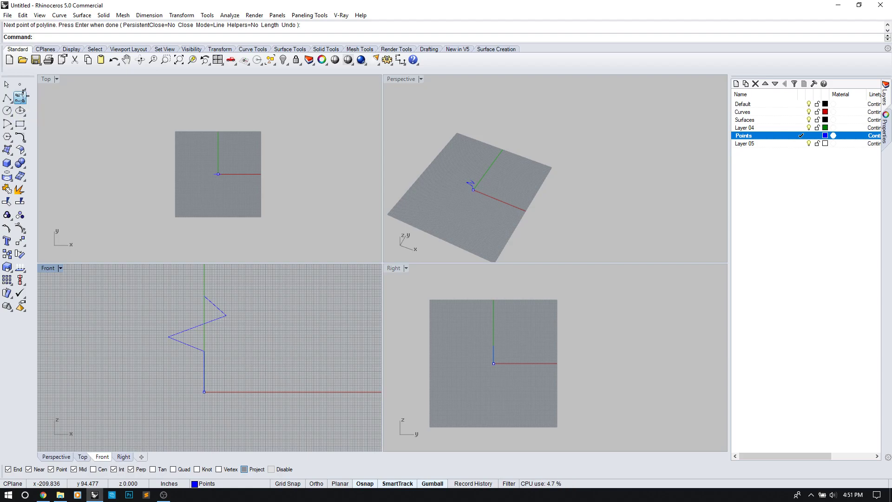
click(20, 98)
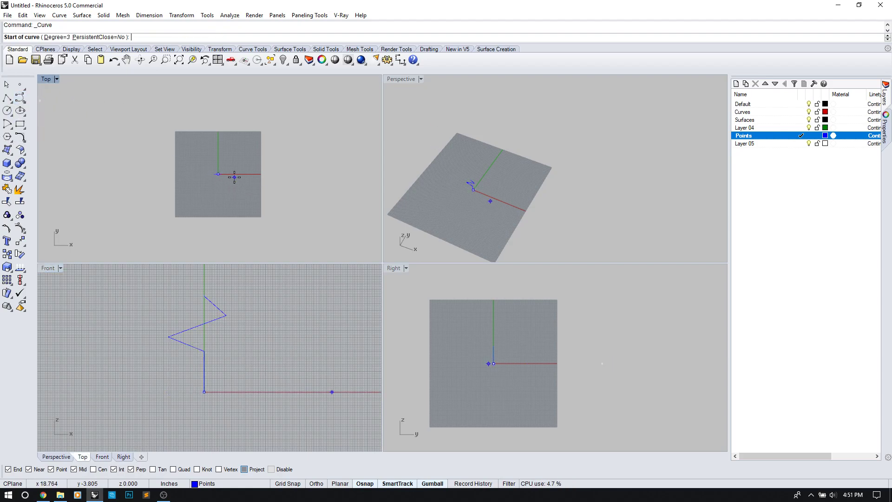
scroll(233, 173, up, 5)
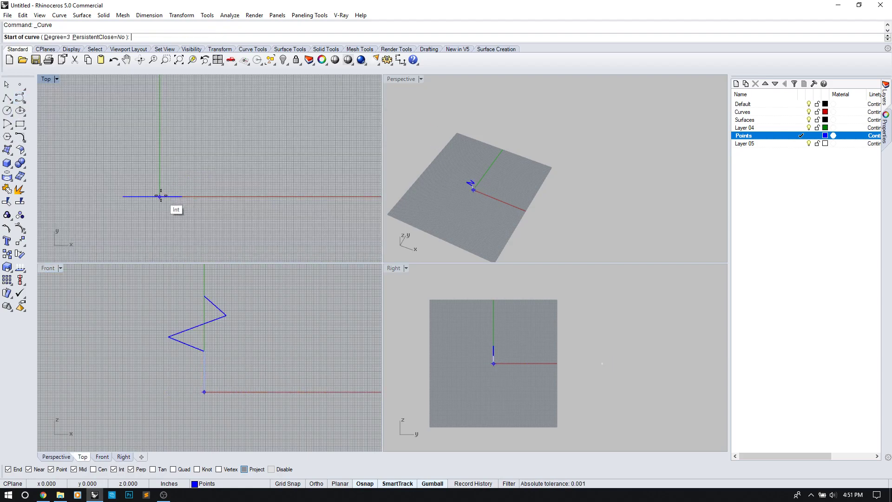
click(159, 197)
scroll(161, 195, down, 5)
click(160, 181)
click(149, 157)
click(110, 122)
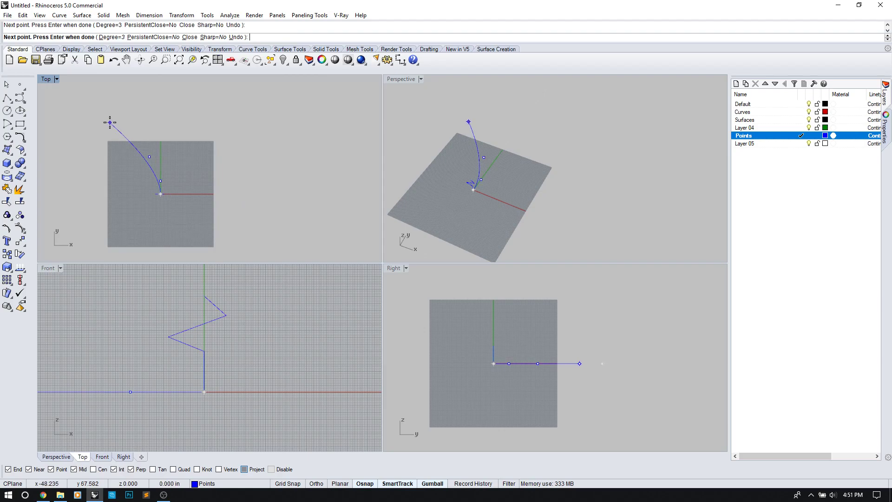
scroll(124, 106, down, 4)
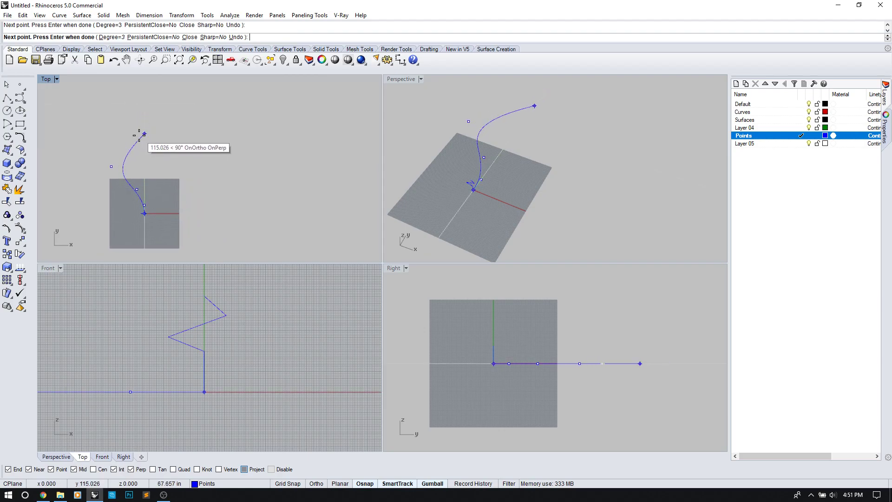
click(144, 154)
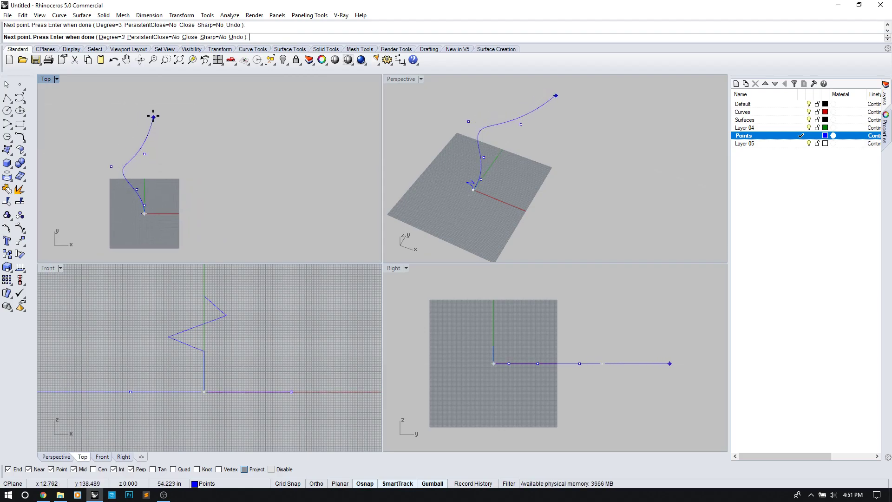
click(172, 143)
click(195, 189)
key(Return)
scroll(149, 199, up, 3)
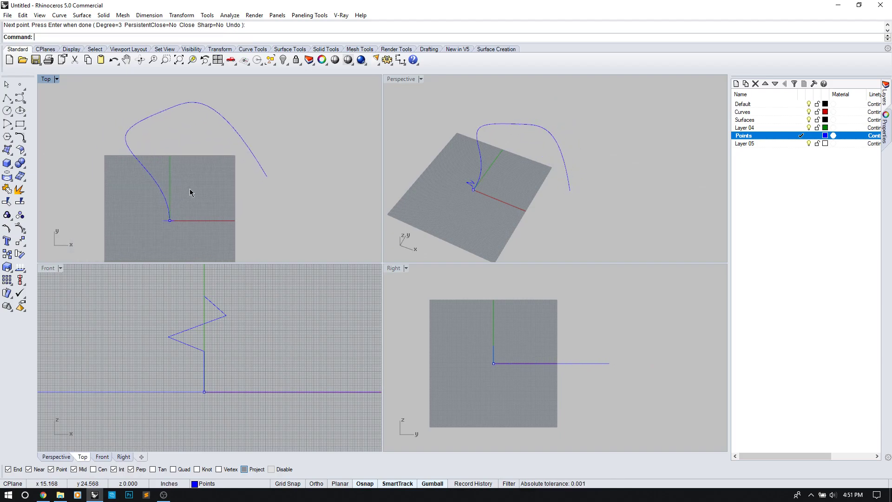
- Set up a Sweep1 surface with the long curve as the rail and the zigzag polyline as the cross section
right_drag(534, 202, 525, 182)
scroll(518, 155, up, 3)
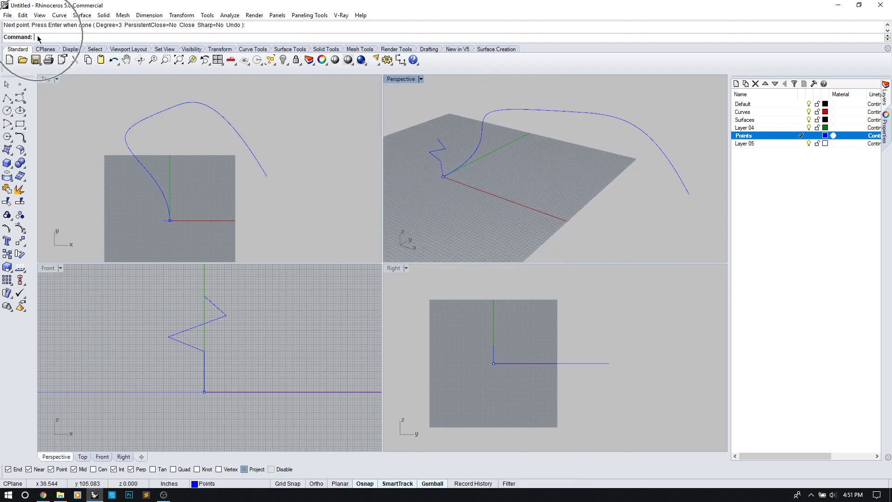
text(weep2)
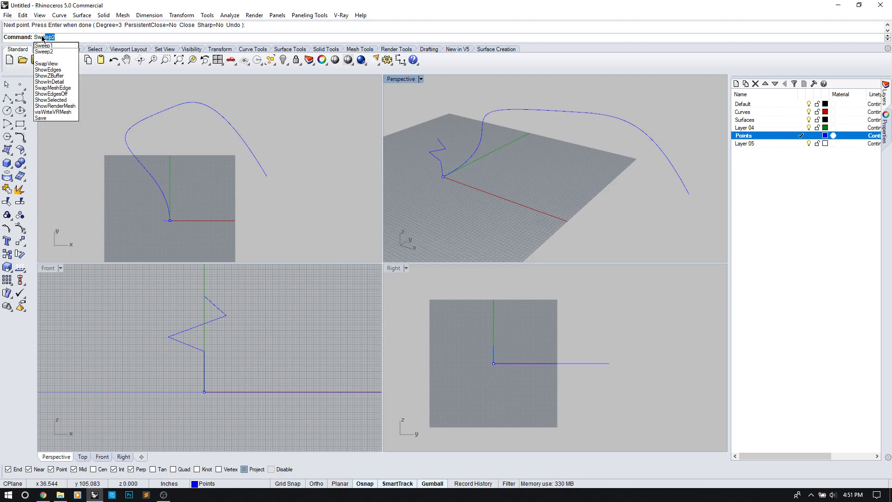
click(45, 46)
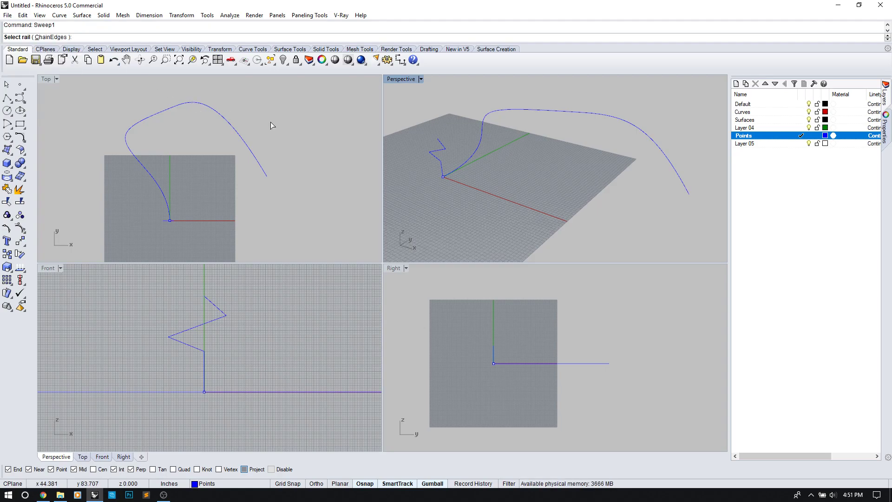
click(471, 161)
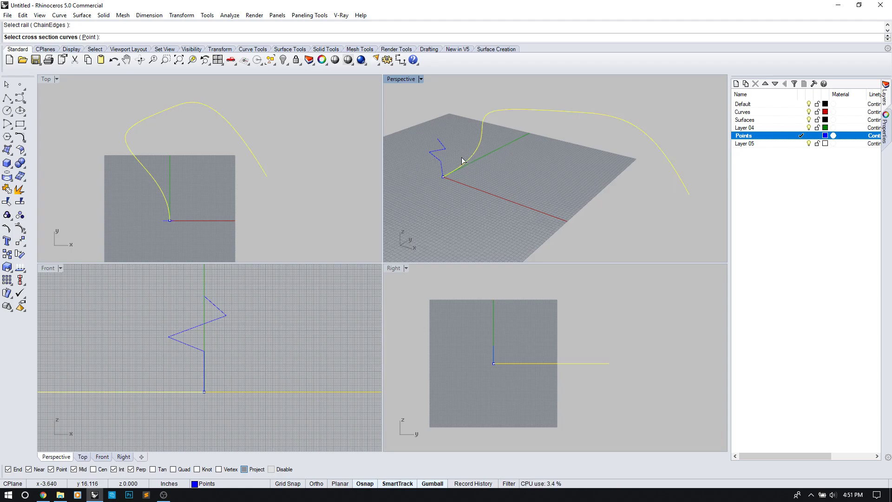
click(440, 155)
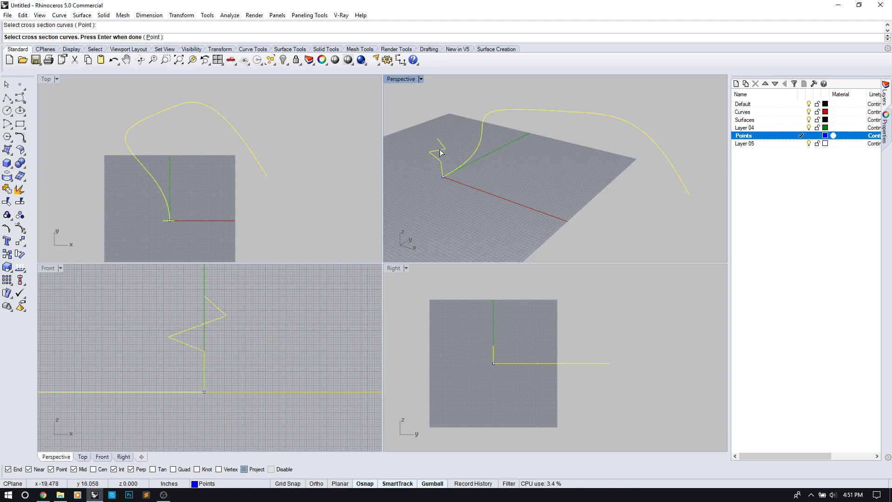
key(Return)
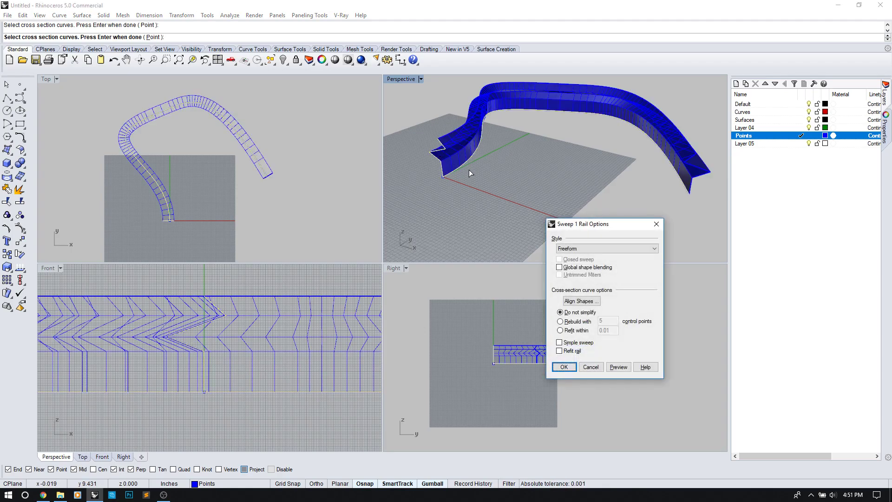
drag(574, 225, 236, 94)
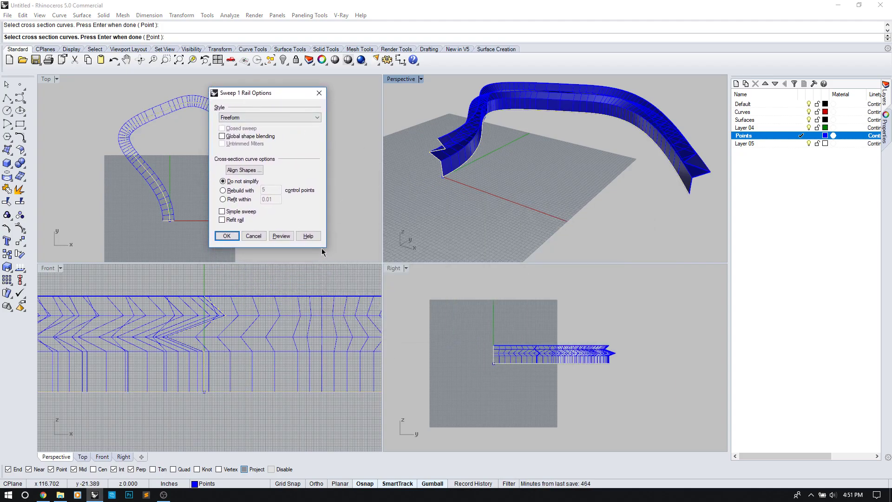
- Check the sweep style choices, keep Freeform, and preview the sweep with the cross section rebuilt with 5 control points
click(277, 120)
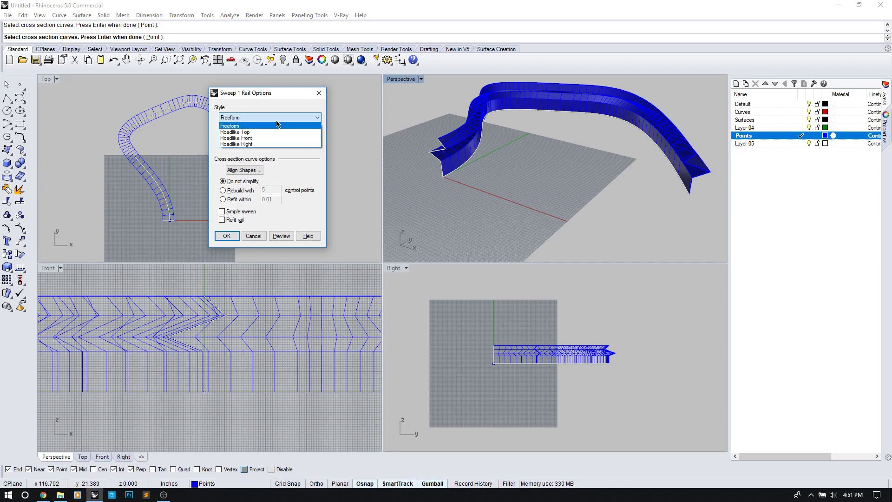
click(276, 120)
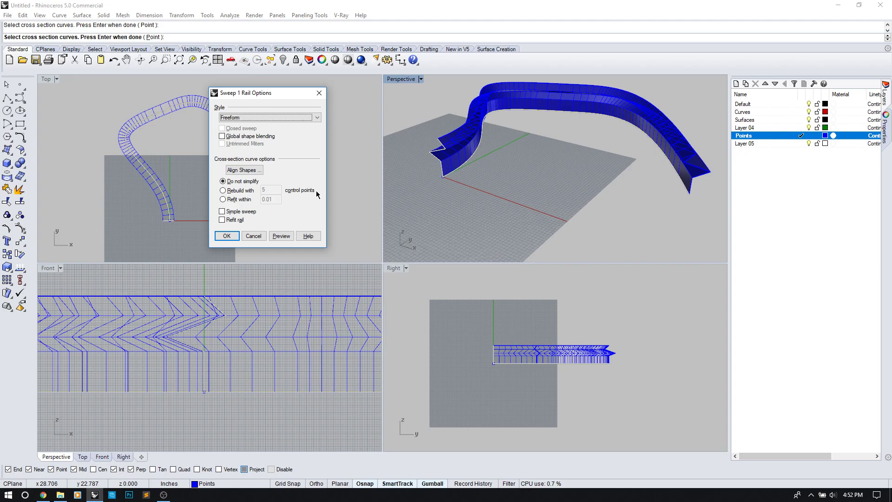
click(223, 190)
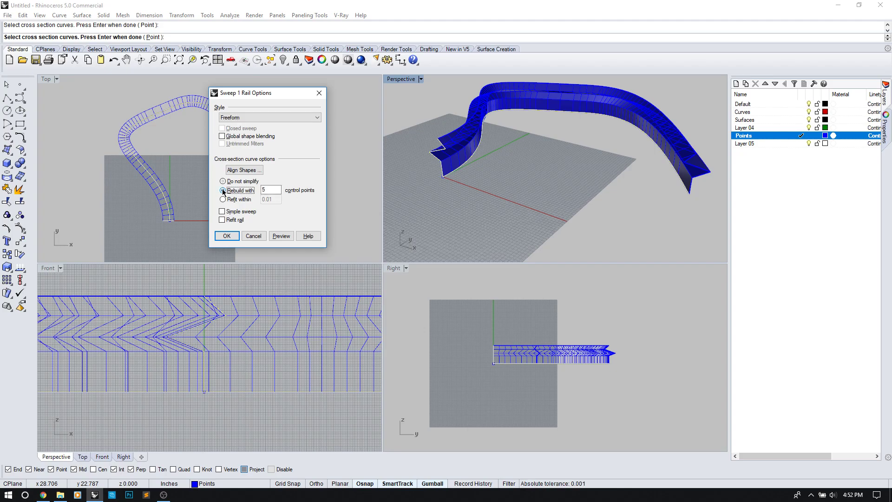
click(281, 236)
right_drag(488, 163, 615, 173)
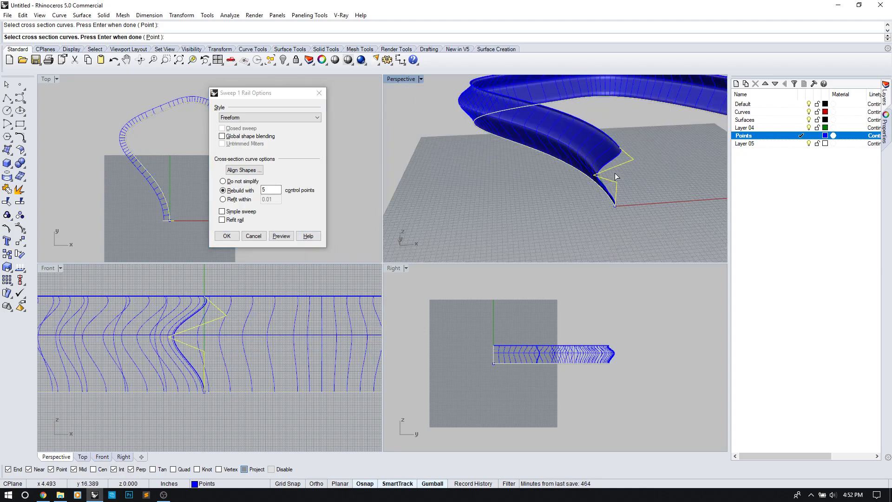
scroll(615, 176, up, 2)
- Preview the sweep with its cross section rebuilt with 2 control points and with 3 control points
click(243, 190)
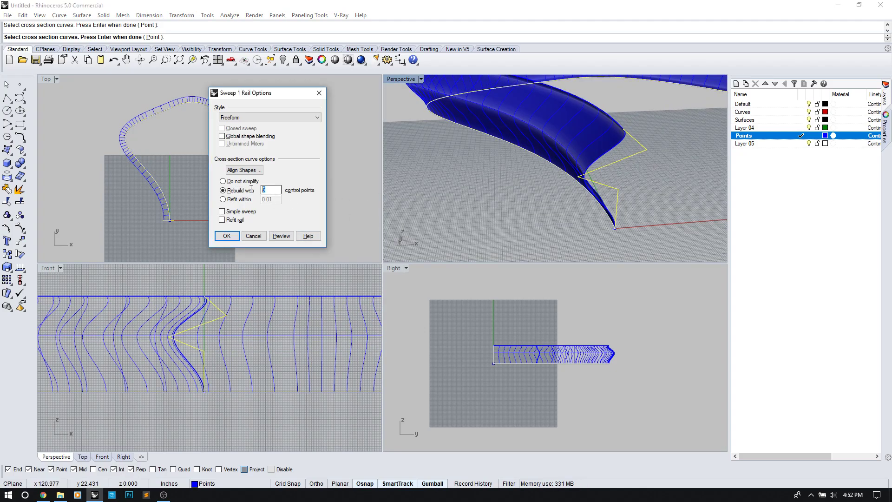
text(2)
click(282, 236)
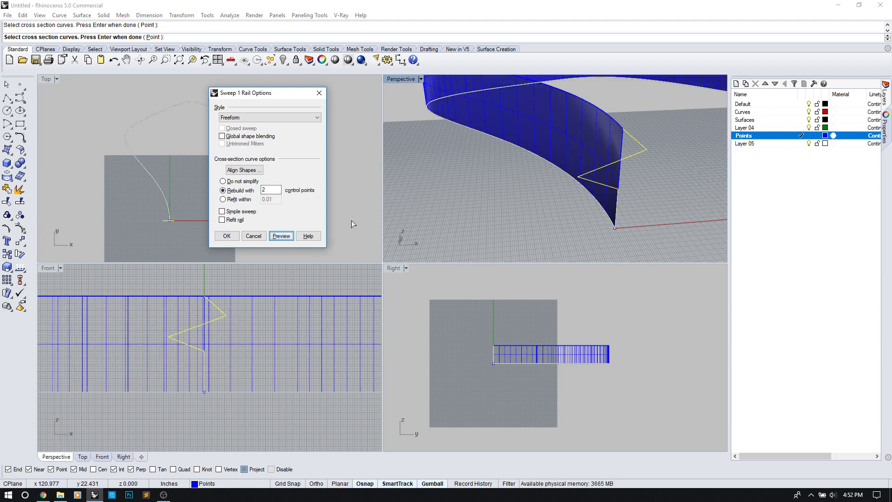
right_drag(578, 190, 558, 193)
double_click(271, 190)
text(3)
click(282, 236)
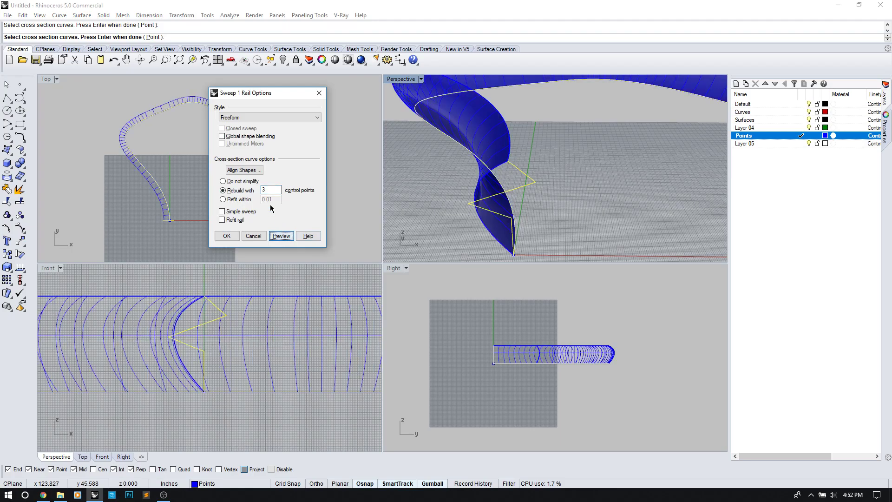
- Preview the sweep with the cross section rebuilt with 100 control points and inspect the surface from several angles
click(248, 191)
text(100)
click(281, 236)
right_drag(456, 209, 553, 132)
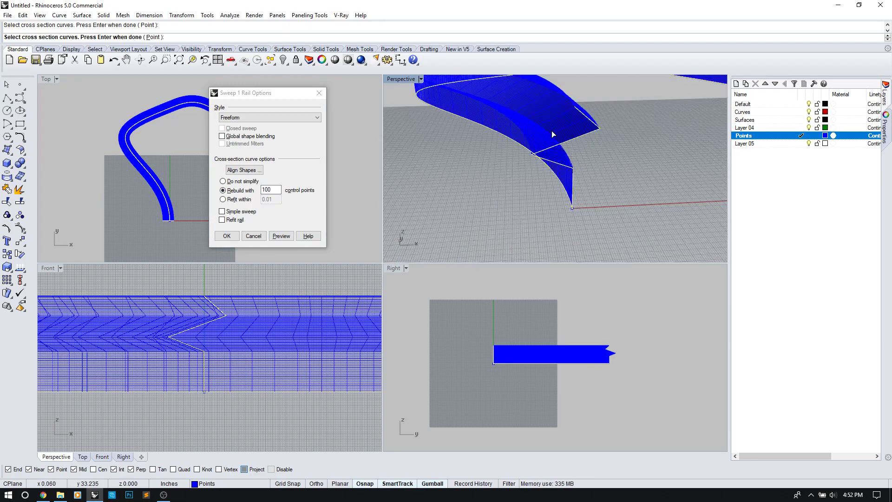
scroll(553, 132, up, 6)
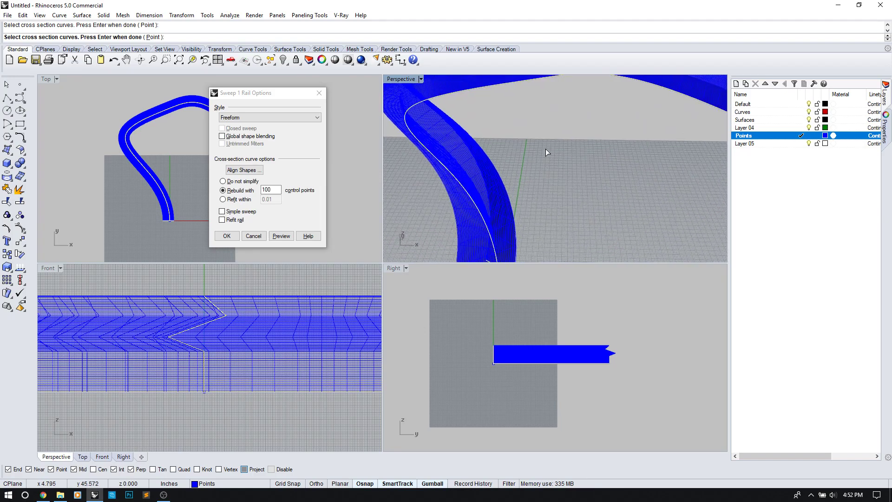
scroll(547, 152, down, 5)
right_drag(707, 173, 519, 185)
- Try rebuilding the cross section with 10 control points, and return the cross-section option to Do not simplify
click(269, 190)
key(BackSpace)
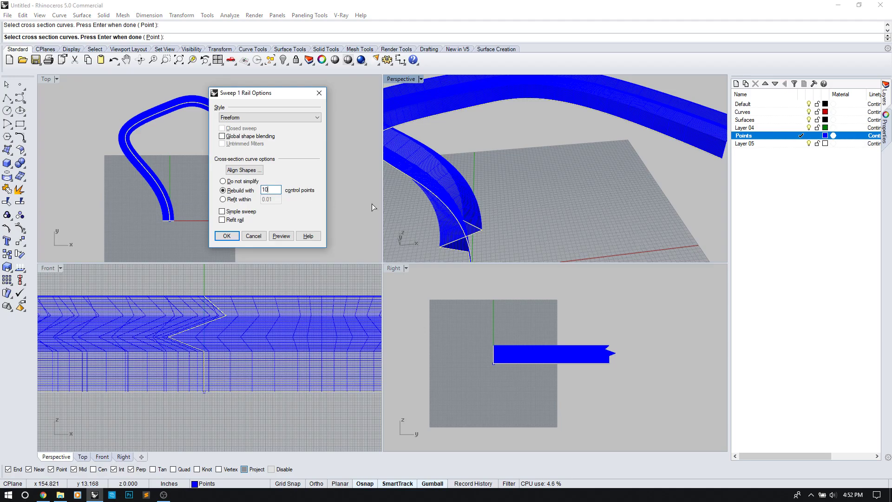
click(238, 181)
mouse_move(511, 185)
right_down()
mouse_move(456, 216)
mouse_move(518, 199)
mouse_move(517, 189)
mouse_move(521, 197)
mouse_move(507, 199)
right_up()
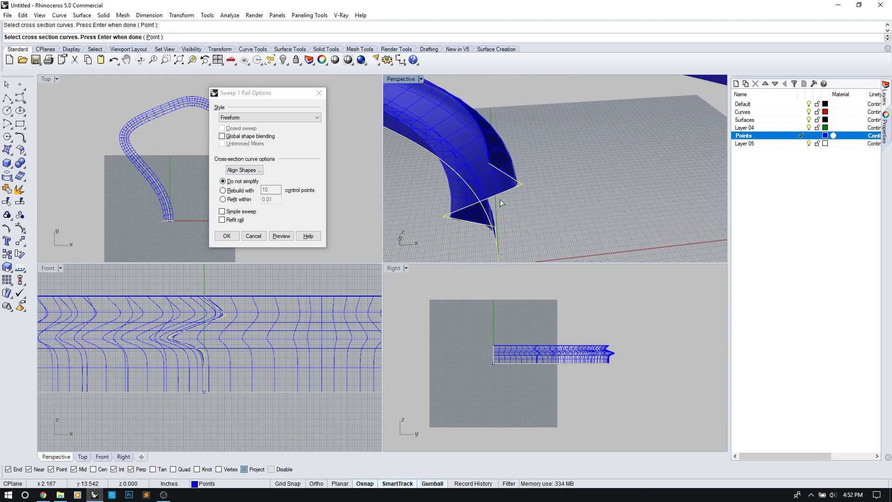
- Keep the Freeform style, enable Simple sweep, inspect the preview, and create the zigzag sweep along the rail
click(281, 119)
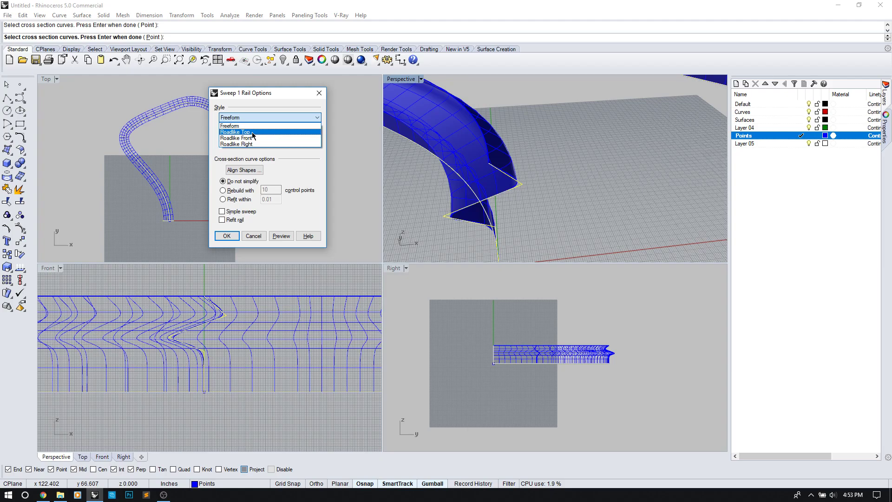
click(246, 218)
click(222, 211)
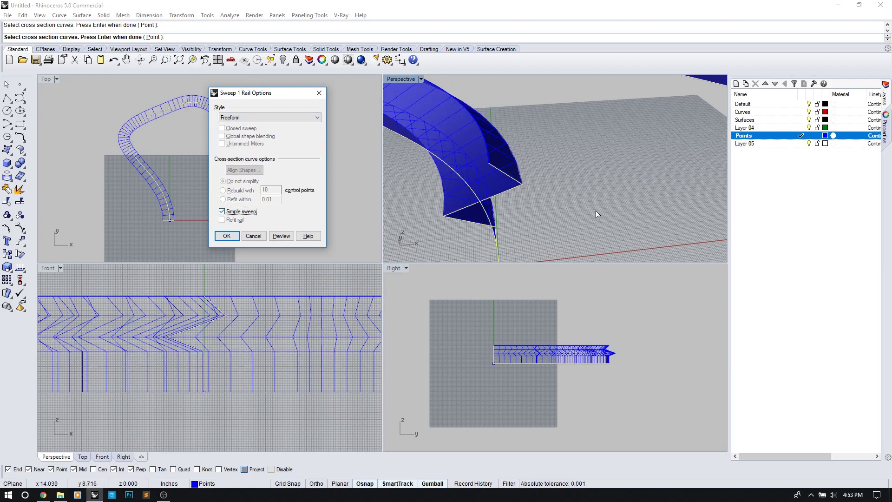
right_drag(597, 211, 611, 198)
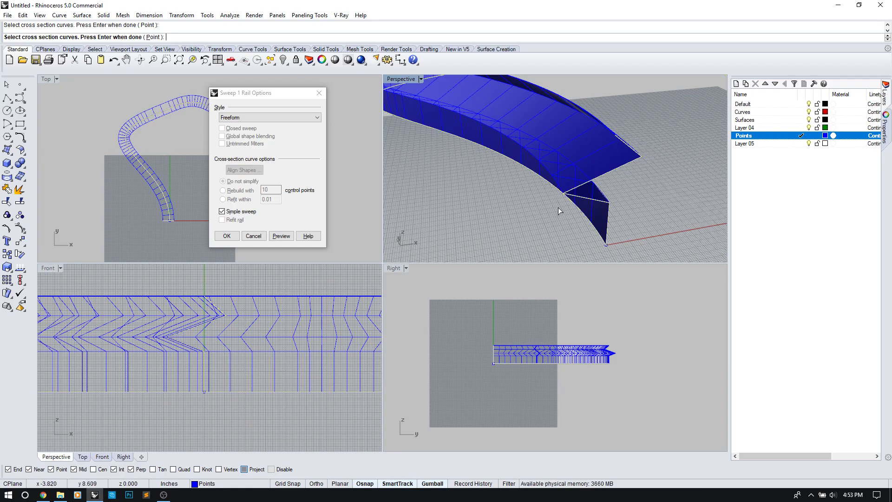
right_drag(609, 204, 609, 183)
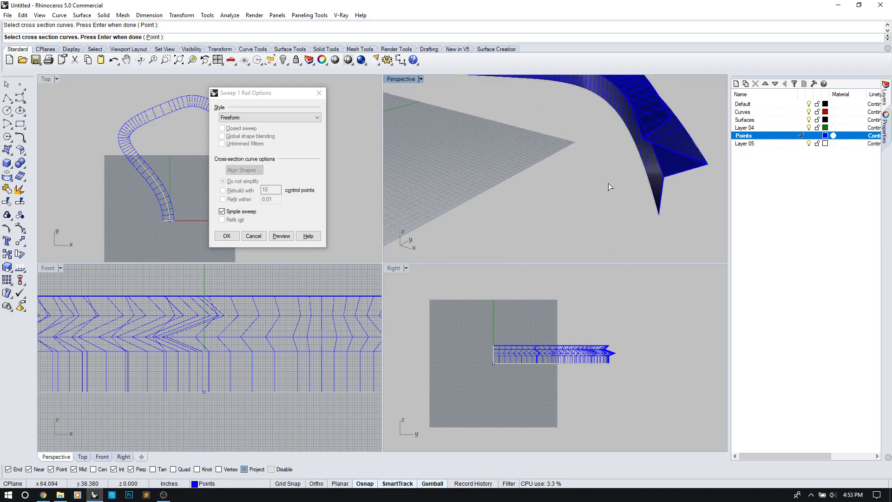
click(233, 237)
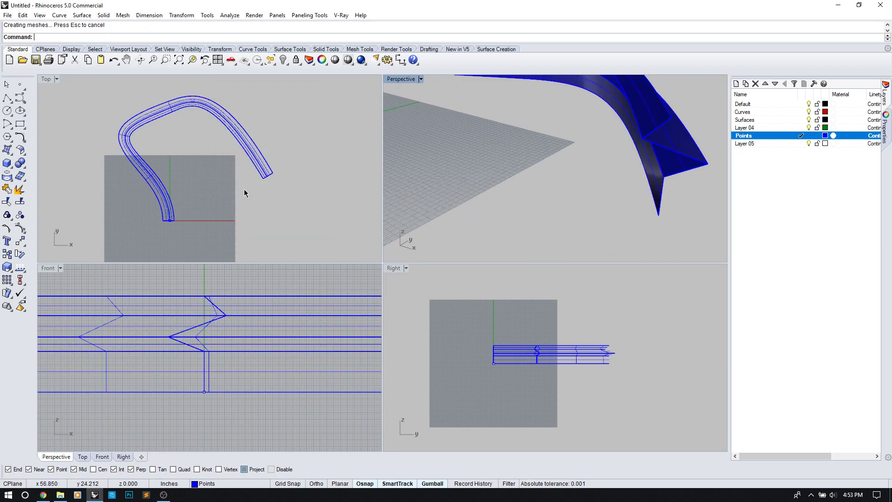
right_drag(528, 197, 540, 202)
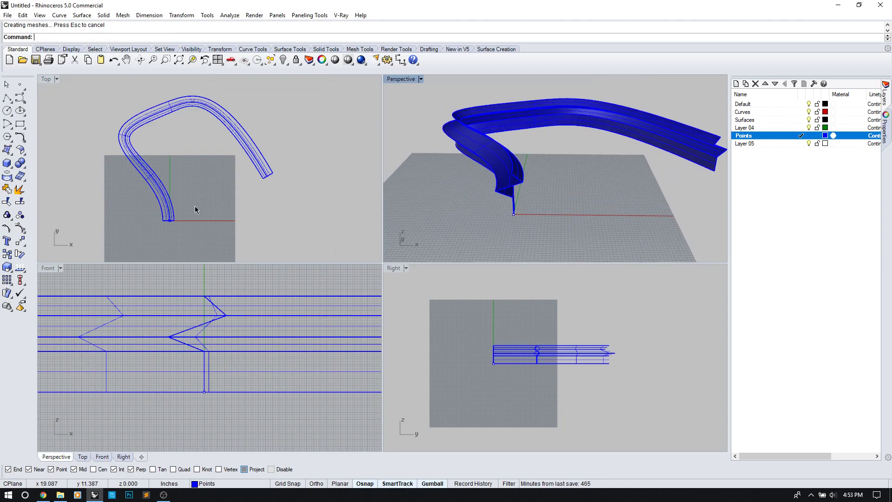
click(167, 211)
click(265, 221)
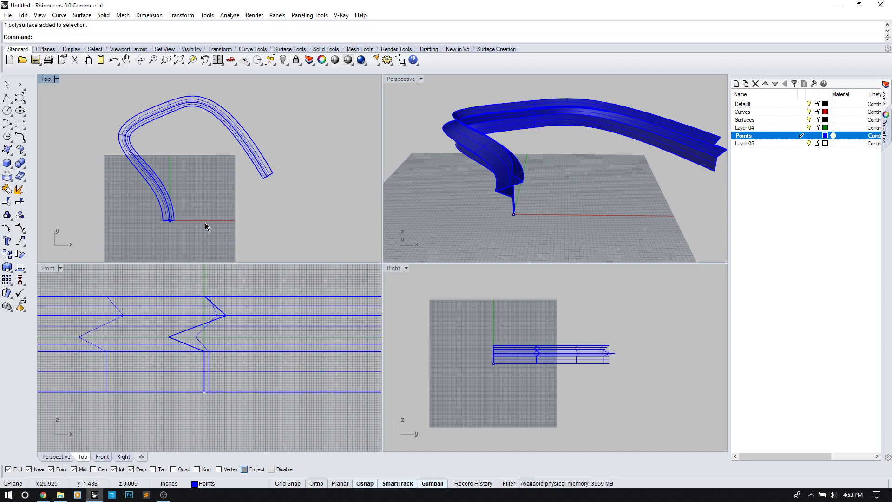
text(rv)
key(Escape)
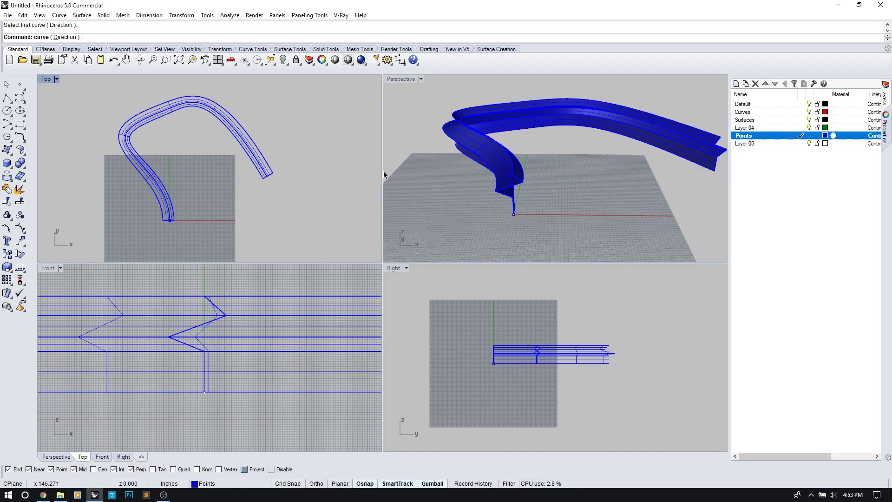
- Move the swept polysurface to the Surfaces layer
click(600, 137)
right_click(762, 121)
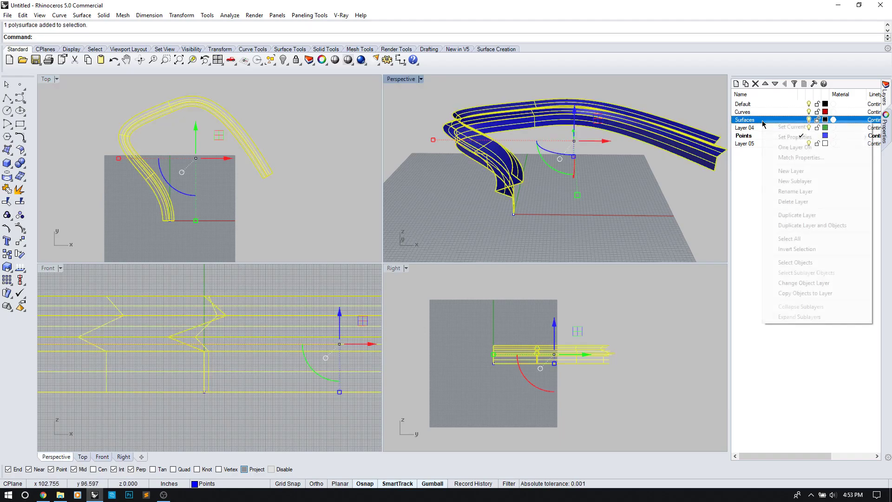
click(793, 284)
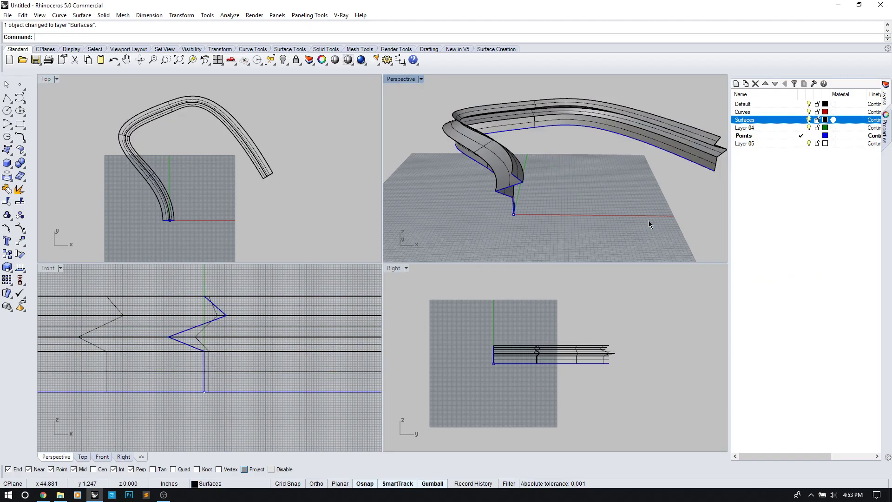
- Select all curves with SelCrv and move them to the Curves layer
text(SelCrv)
key(Return)
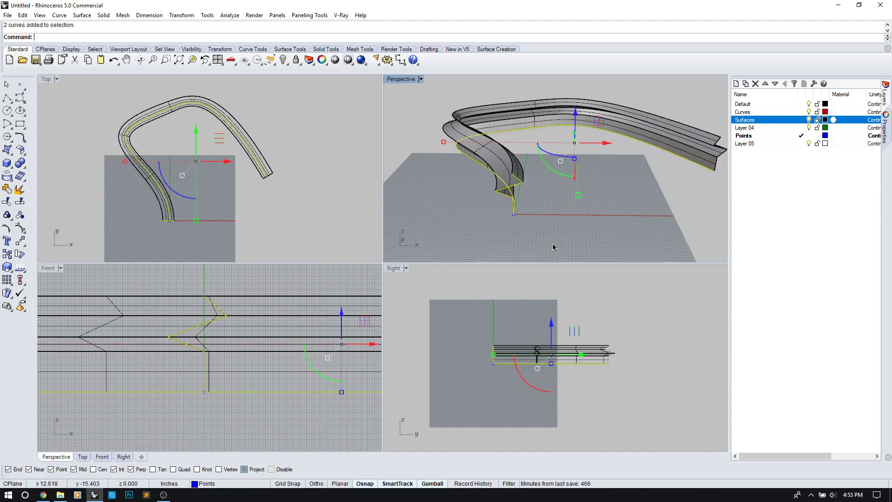
right_click(775, 112)
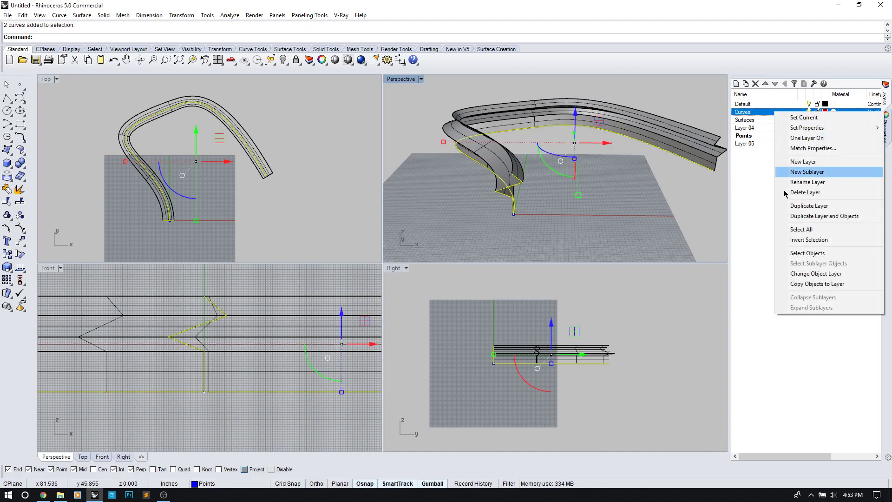
click(809, 274)
- Copy the rail and zigzag profile about 124 in along the positive X direction, clear of the swept surface
text(Copy)
key(Return)
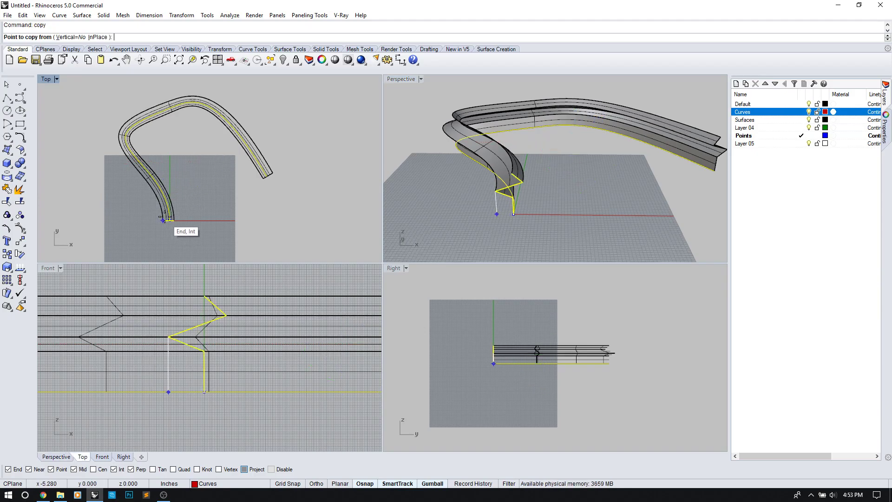
click(173, 220)
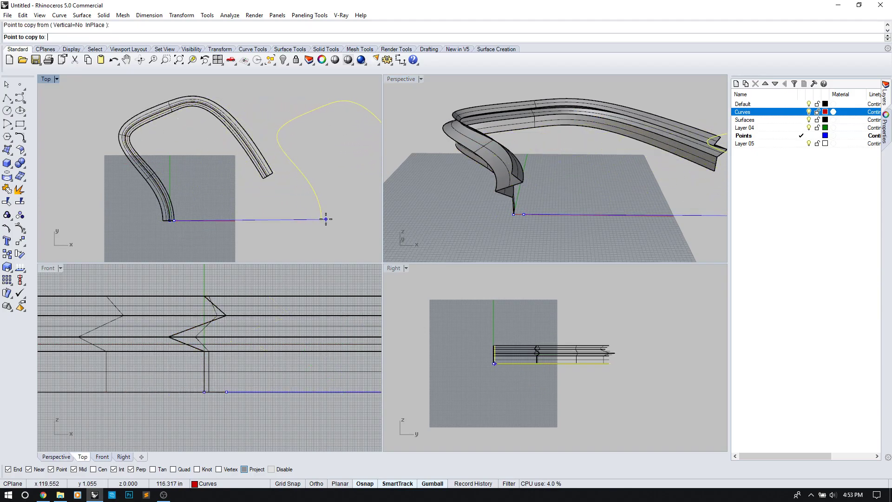
click(329, 220)
right_click(341, 222)
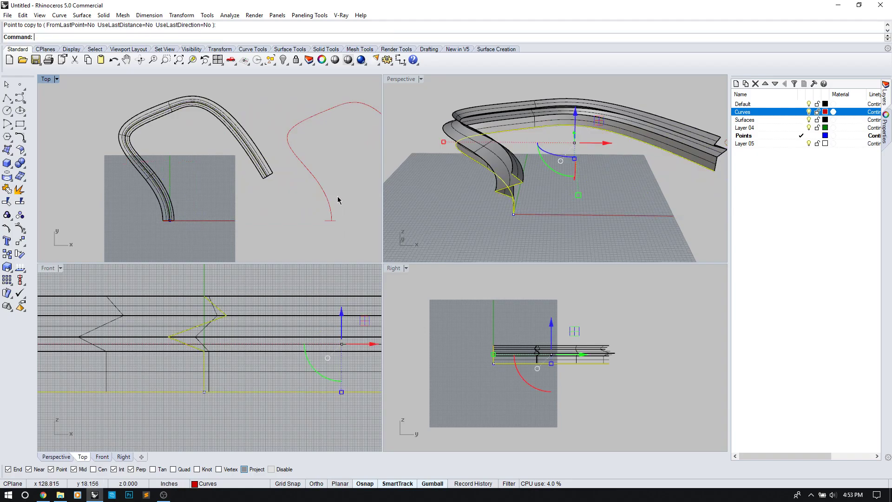
right_drag(343, 197, 294, 186)
click(272, 194)
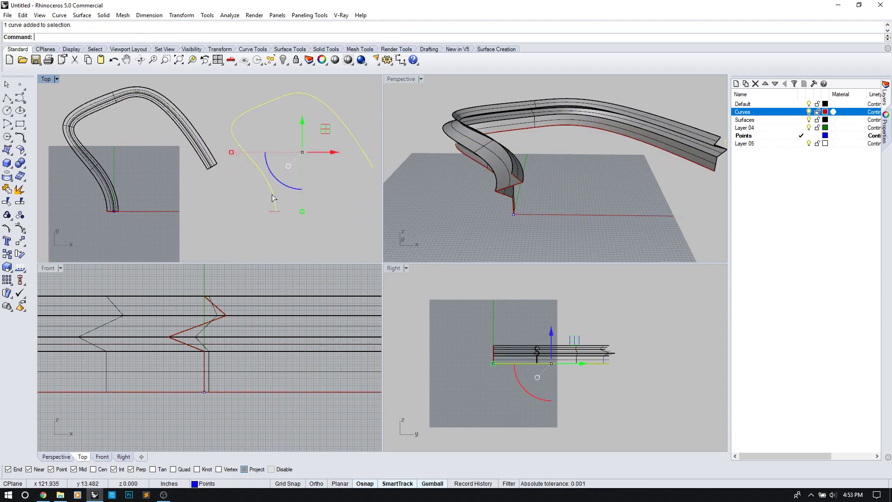
click(567, 178)
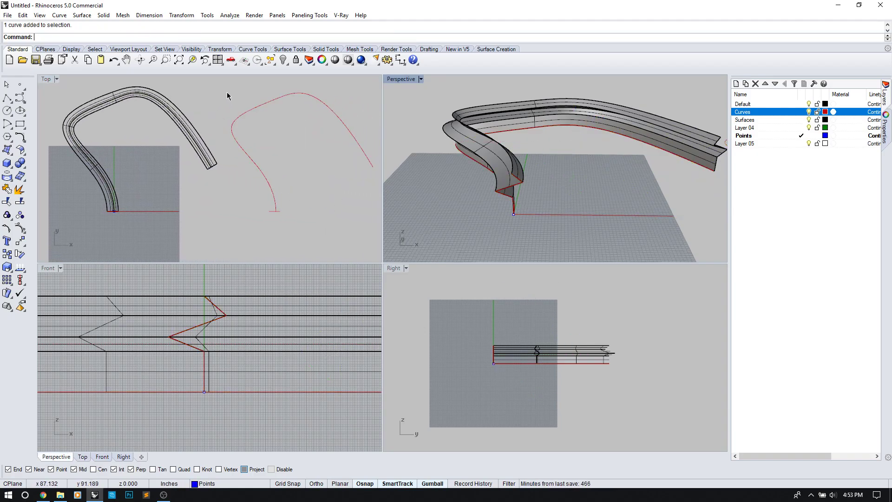
- Copy the duplicated rail vertically from the zigzag's lower endpoint to its upper endpoint, 14.085 in higher
scroll(269, 220, up, 3)
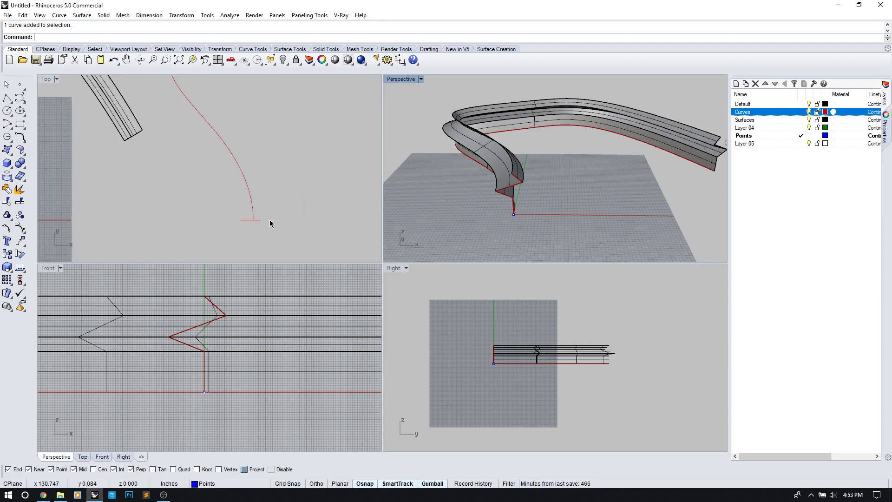
right_drag(649, 214, 611, 167)
click(608, 169)
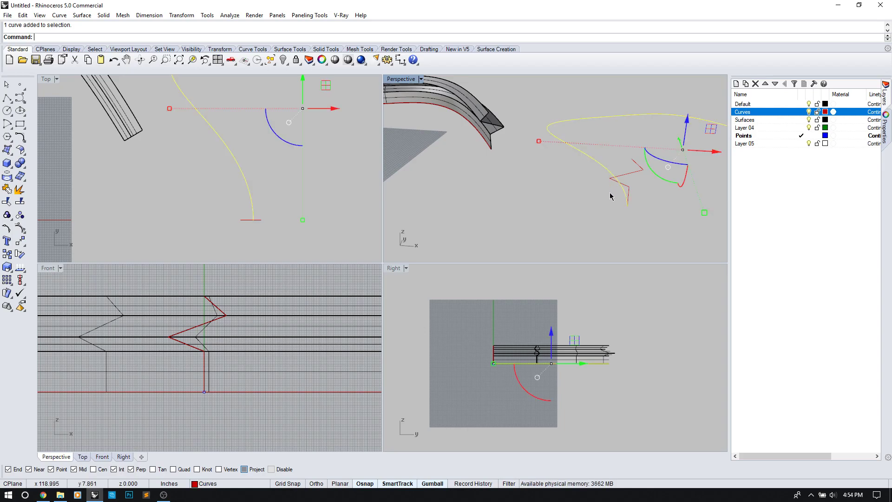
text(copy)
key(Return)
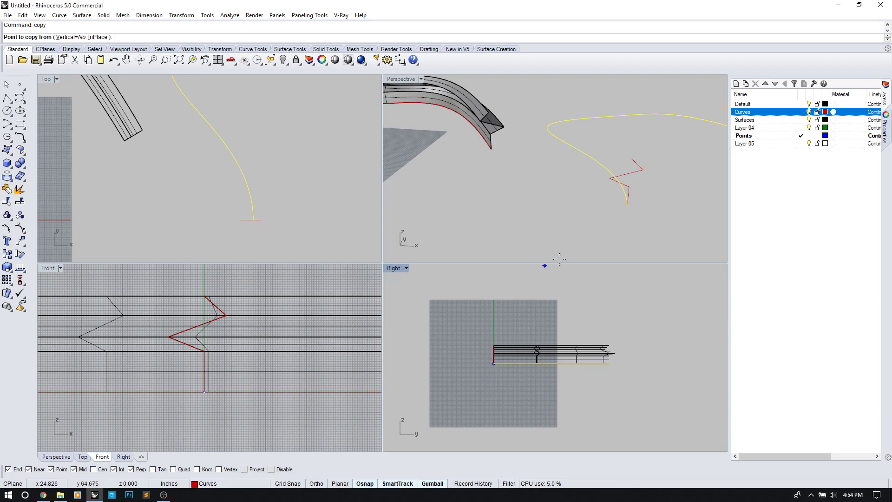
click(624, 209)
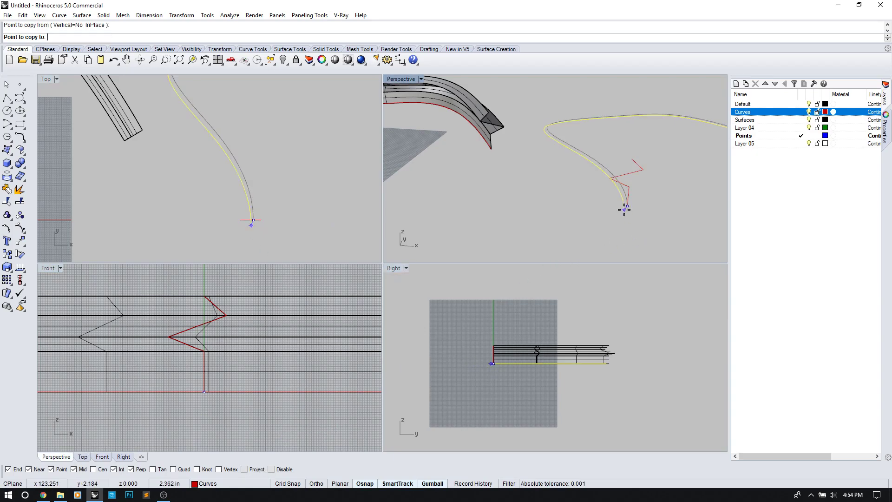
scroll(624, 210, up, 3)
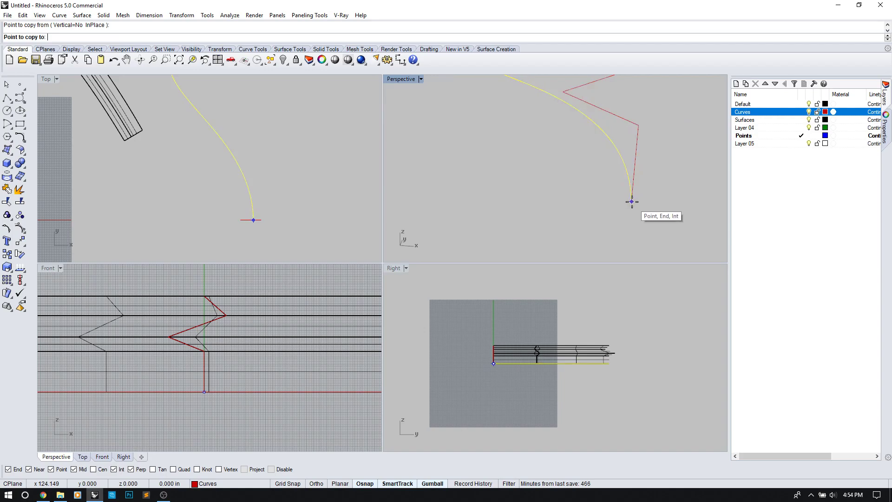
scroll(632, 202, down, 3)
click(636, 155)
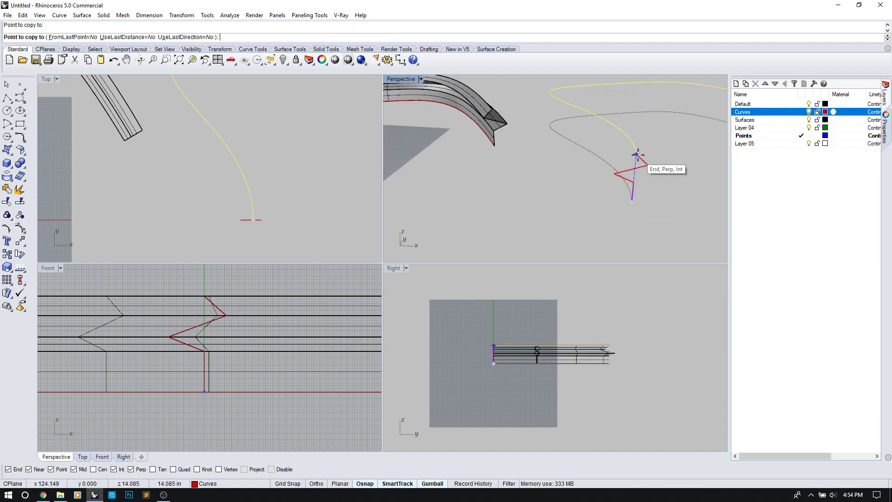
key(Return)
key(Escape)
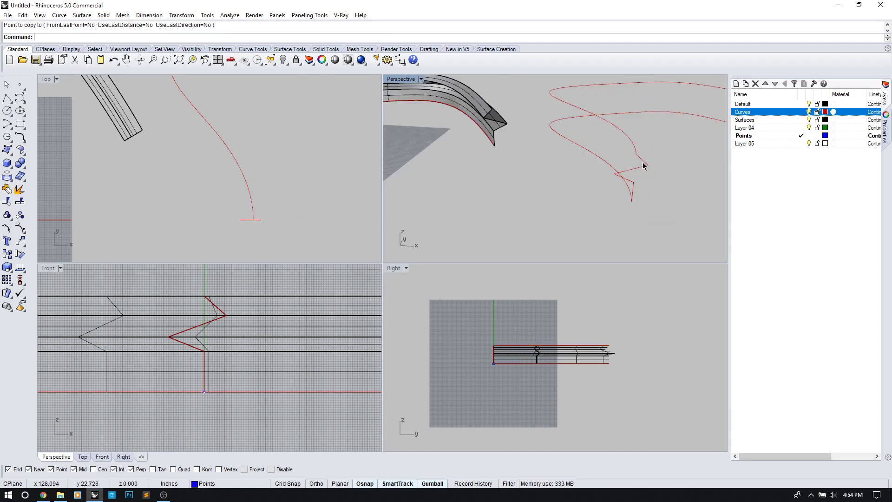
- Select the upper rail copy and turn on its control points with PointsOn
right_drag(638, 155, 484, 146)
click(484, 147)
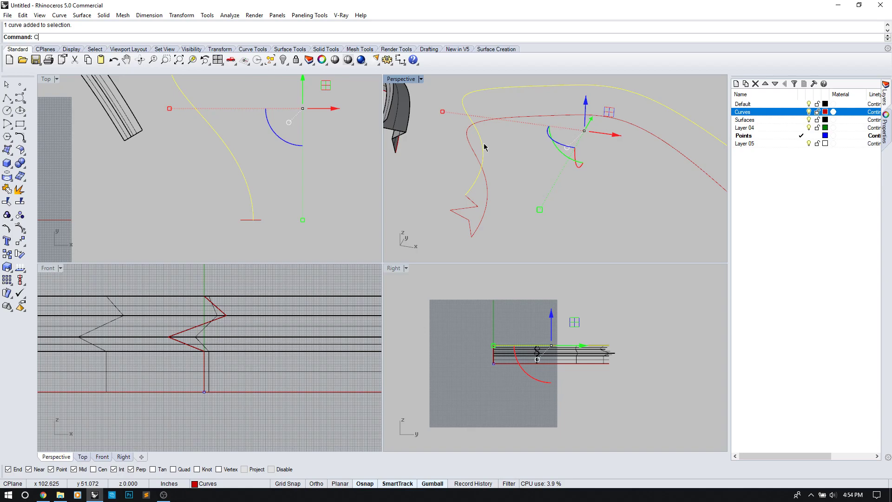
text(olp)
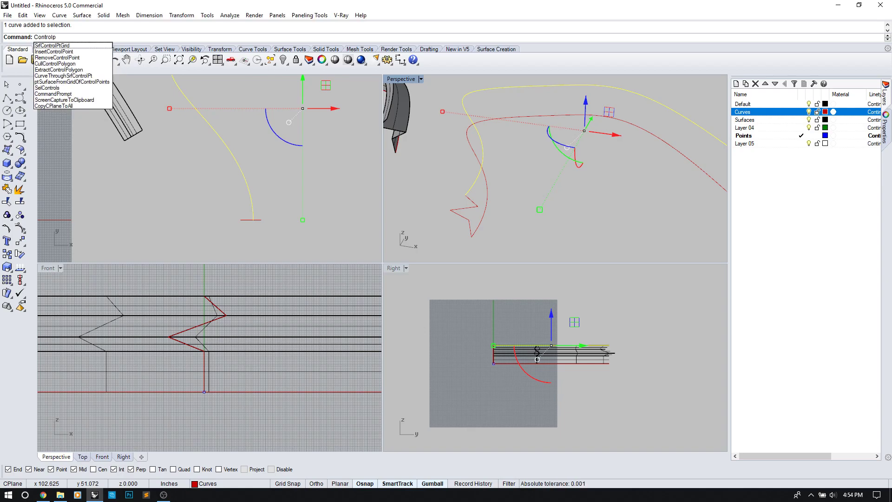
key(Escape)
text(PointsOn)
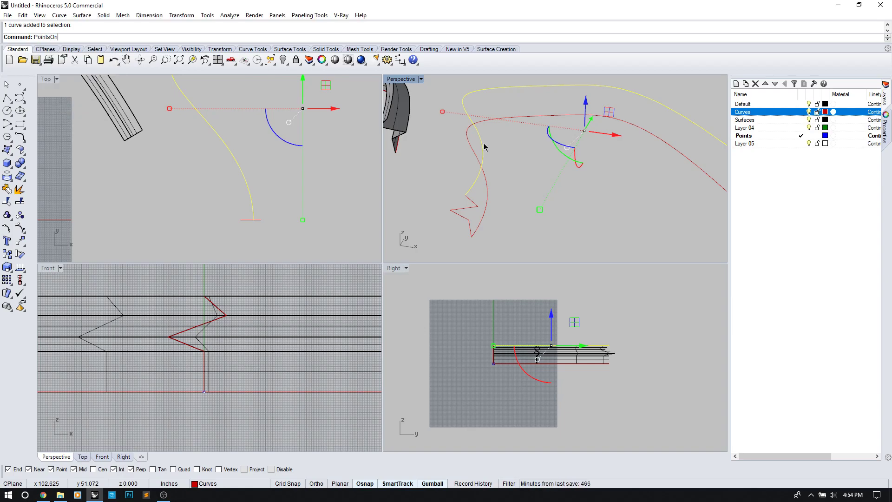
key(Return)
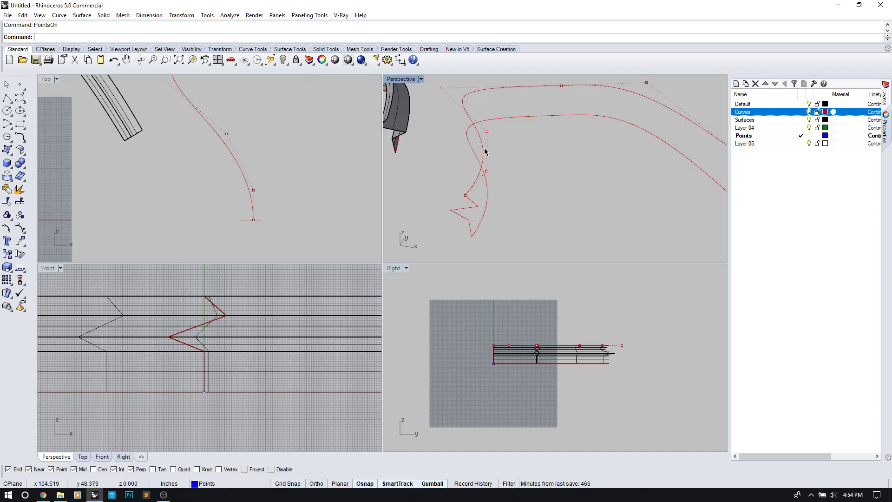
- Enable Project object snap and shift the upper rail's third control point from the zigzag end in the positive X direction
scroll(261, 181, down, 4)
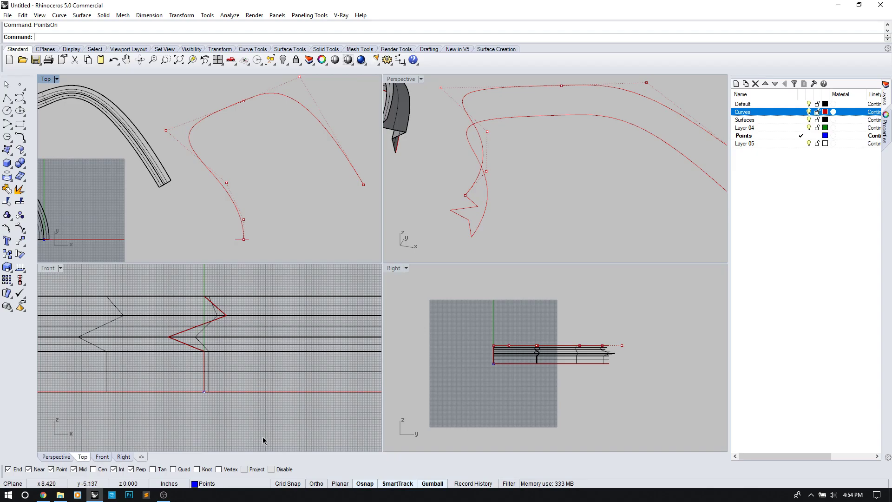
click(245, 470)
click(227, 184)
drag(257, 185, 274, 185)
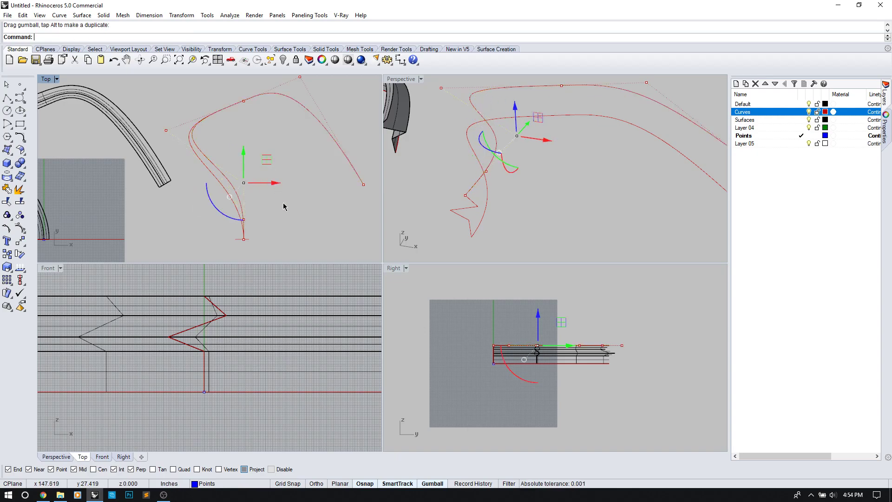
- Reshape the upper rail's far bend by moving one control point slightly in positive Y and the next one in negative Y
click(245, 102)
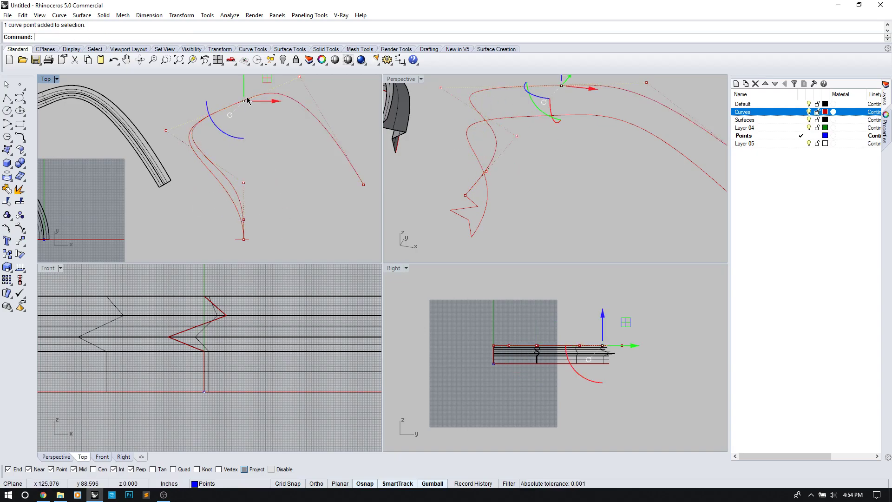
right_drag(281, 133, 303, 201)
drag(265, 140, 260, 136)
key(Escape)
right_drag(310, 154, 283, 124)
click(269, 100)
drag(273, 118, 274, 136)
key(Escape)
- Lower the end control point at the far end of the upper rail in negative Z, about halfway toward the lower rail
right_drag(268, 223, 242, 166)
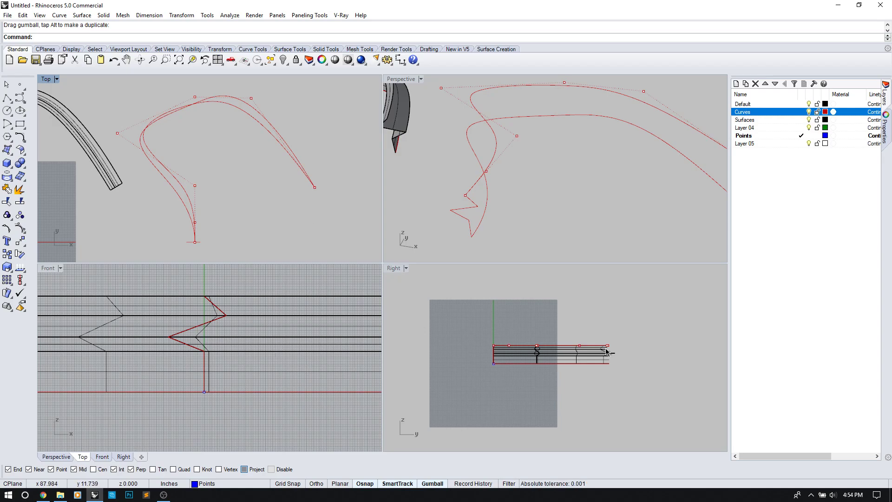
scroll(242, 353, down, 5)
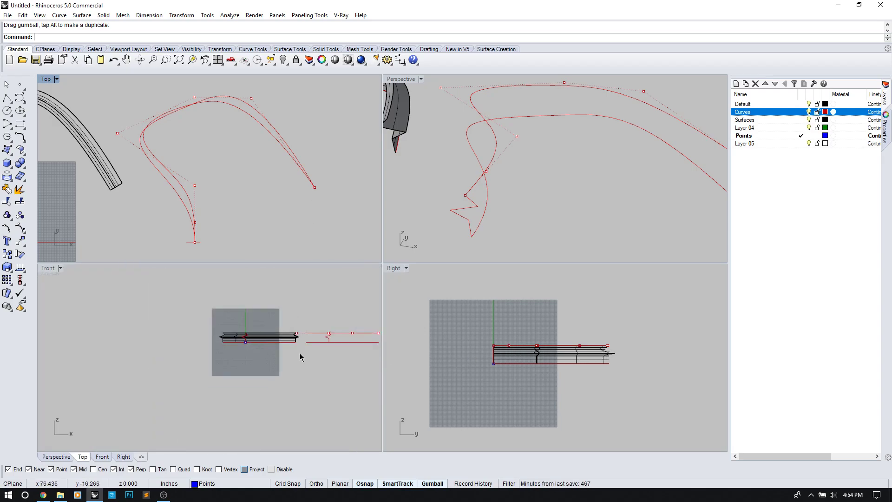
right_drag(294, 354, 199, 353)
scroll(223, 349, up, 3)
scroll(235, 350, up, 3)
right_drag(296, 223, 277, 221)
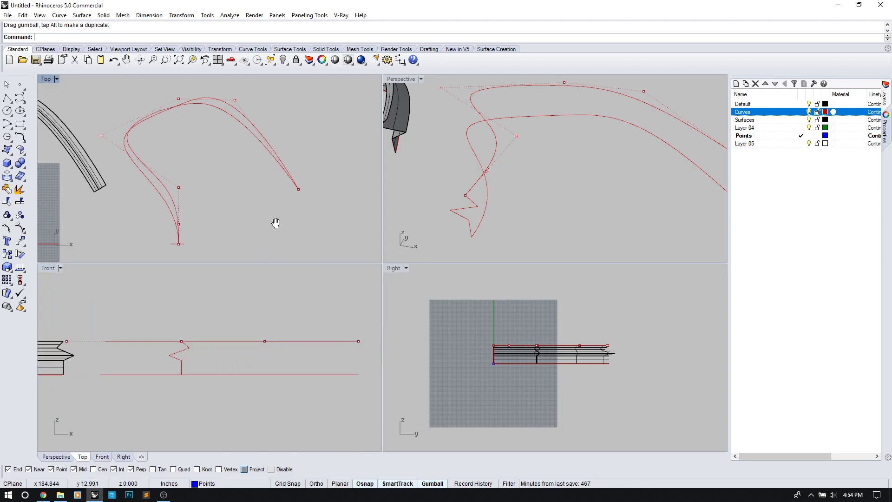
click(296, 186)
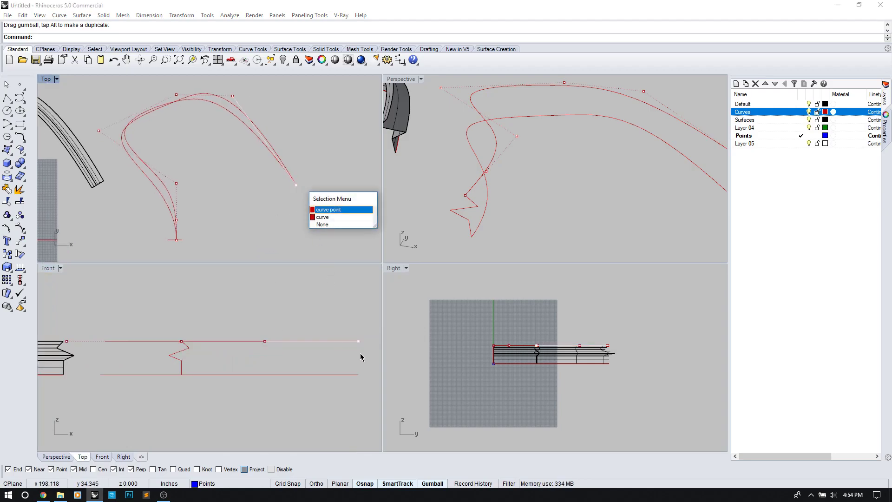
click(324, 212)
right_drag(325, 307, 273, 295)
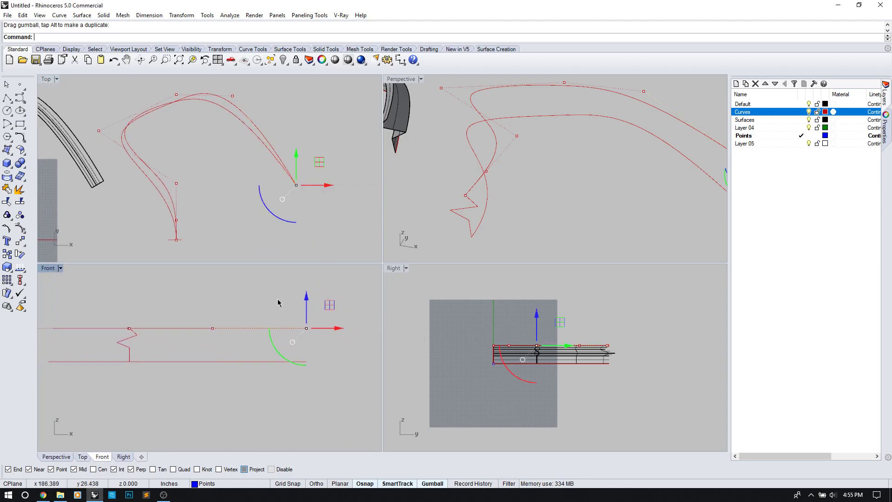
drag(305, 302, 302, 321)
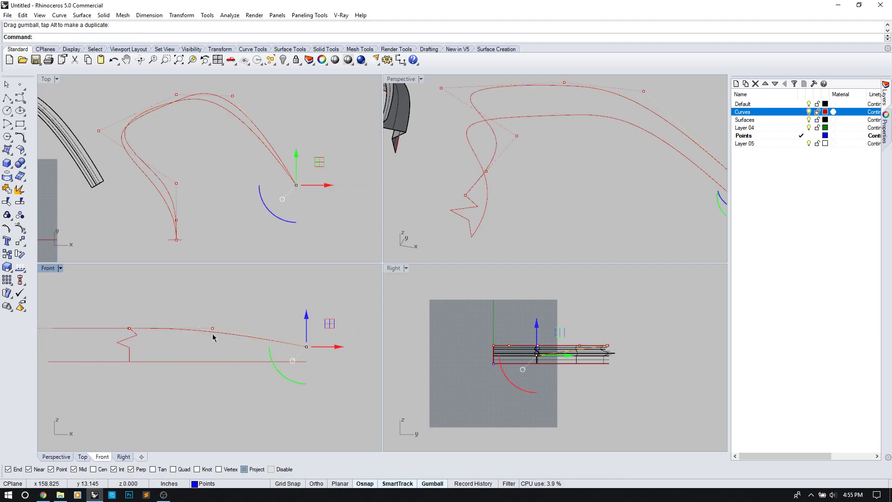
- Lower the upper rail's next two control points from the far end slightly in Z and turn its control points off
click(213, 329)
drag(214, 302, 208, 316)
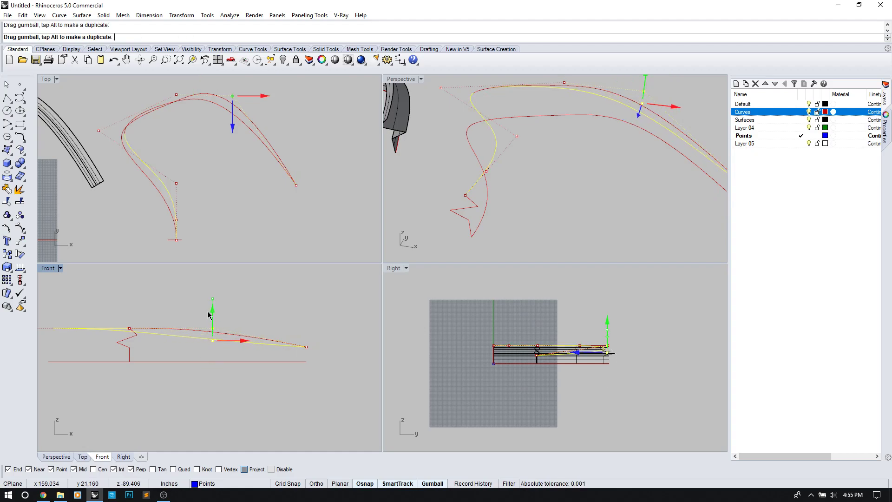
right_drag(147, 309, 235, 302)
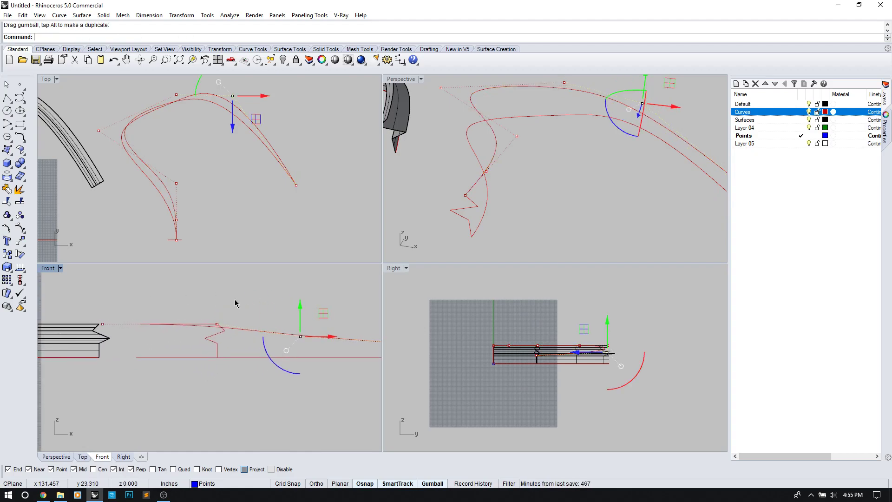
click(218, 187)
right_drag(199, 154, 215, 143)
click(204, 121)
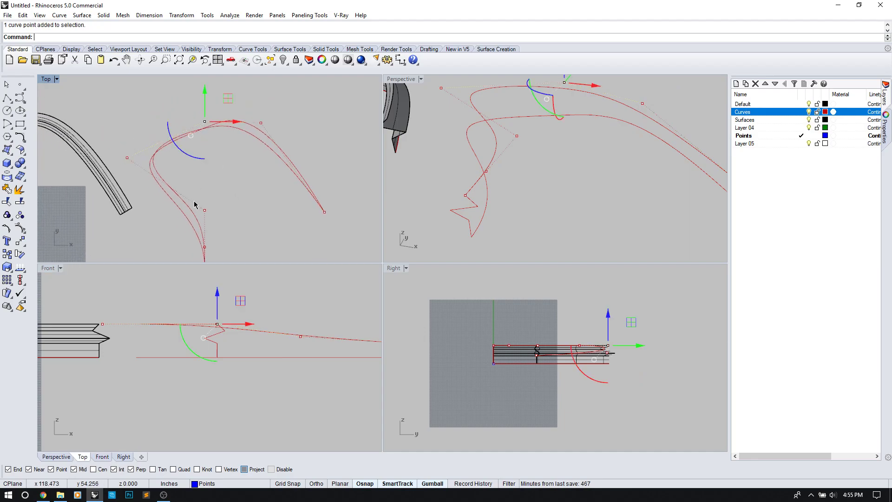
drag(217, 293, 213, 305)
key(Escape)
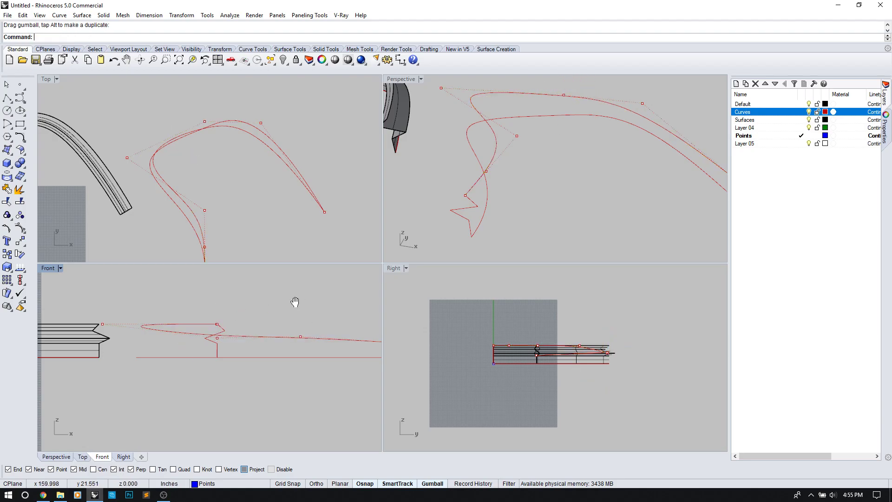
right_drag(299, 302, 249, 306)
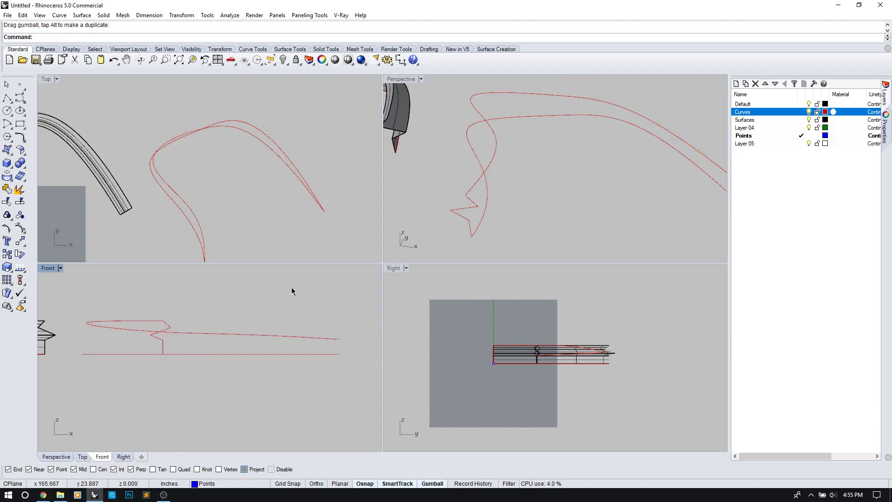
- Run Sweep2 with the lower and upper curves as rails and the zigzag as the cross section
right_drag(507, 232, 560, 183)
text(Sweep1)
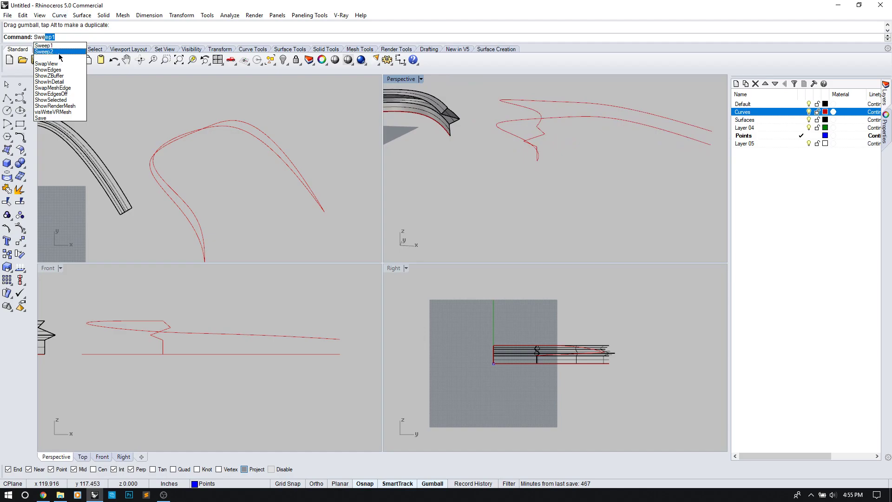
click(60, 53)
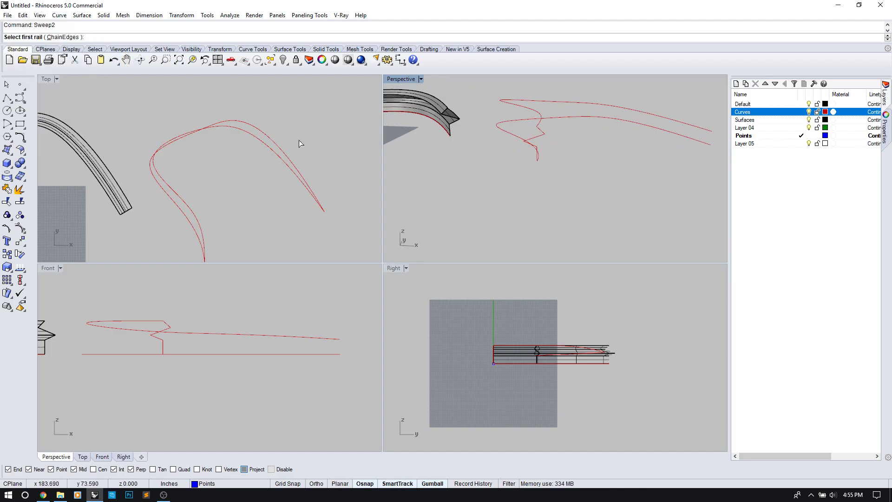
click(513, 136)
click(526, 127)
click(539, 138)
key(Return)
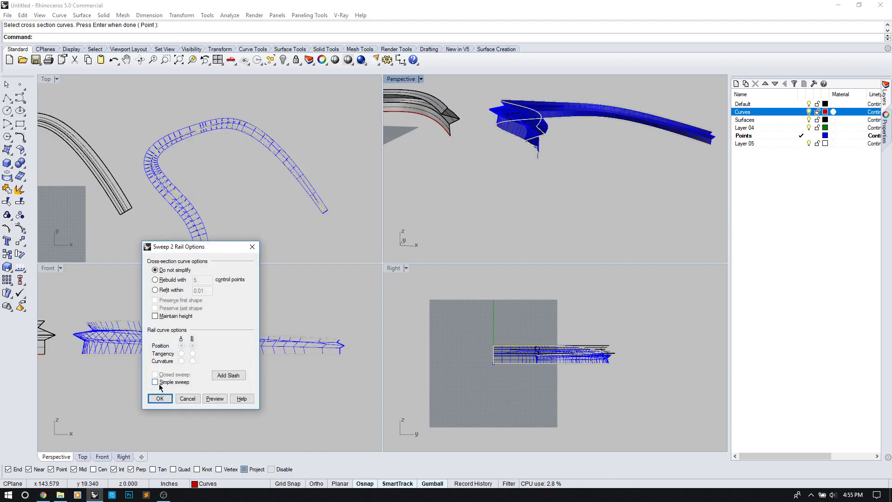
- Enable Simple sweep in the two-rail sweep options, preview the surface and inspect it around the zigzag profile
click(156, 382)
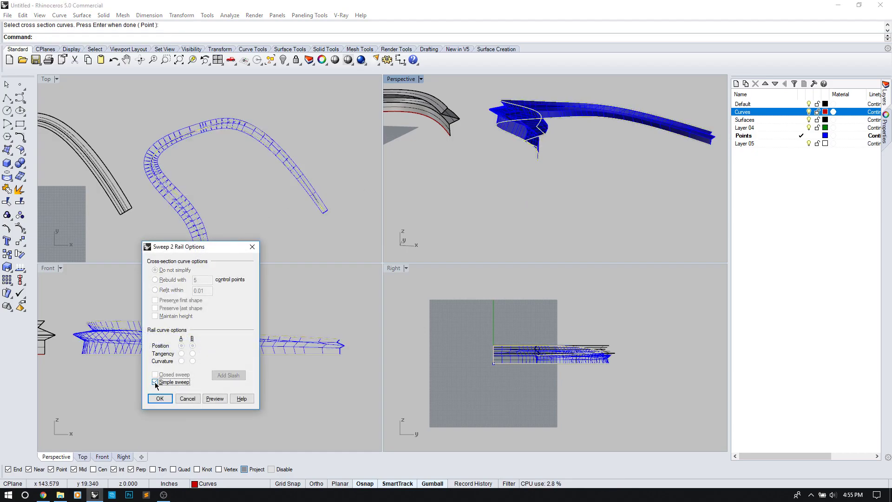
click(214, 402)
right_drag(621, 133, 580, 122)
scroll(664, 184, up, 6)
scroll(666, 184, down, 5)
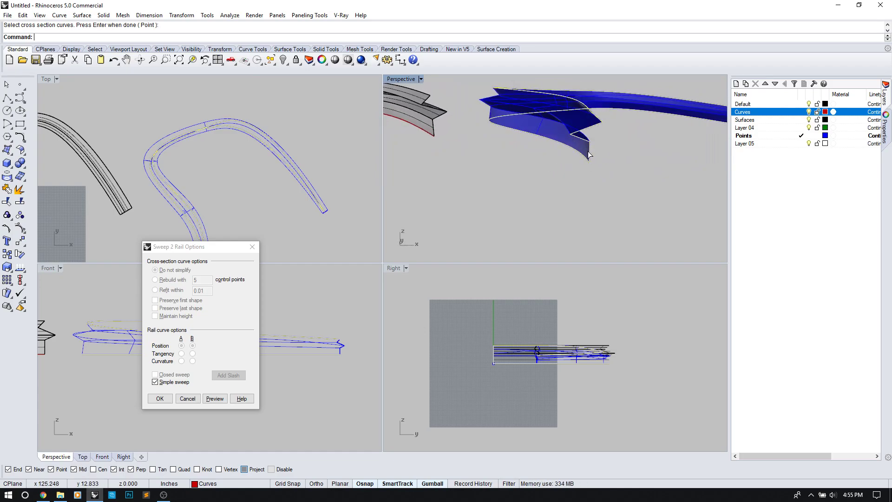
right_drag(542, 133, 484, 145)
right_drag(480, 109, 556, 197)
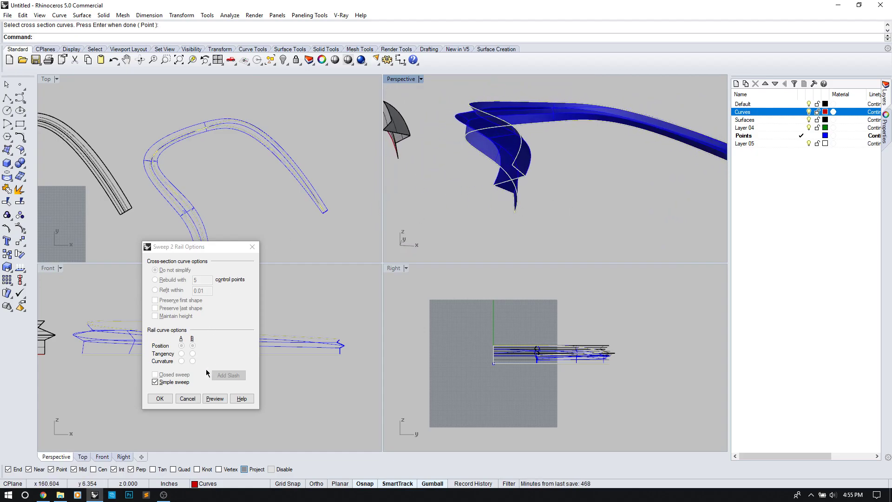
- Turn off Simple sweep, inspect the previewed surface's far end and try to set rail A to Tangency
click(155, 382)
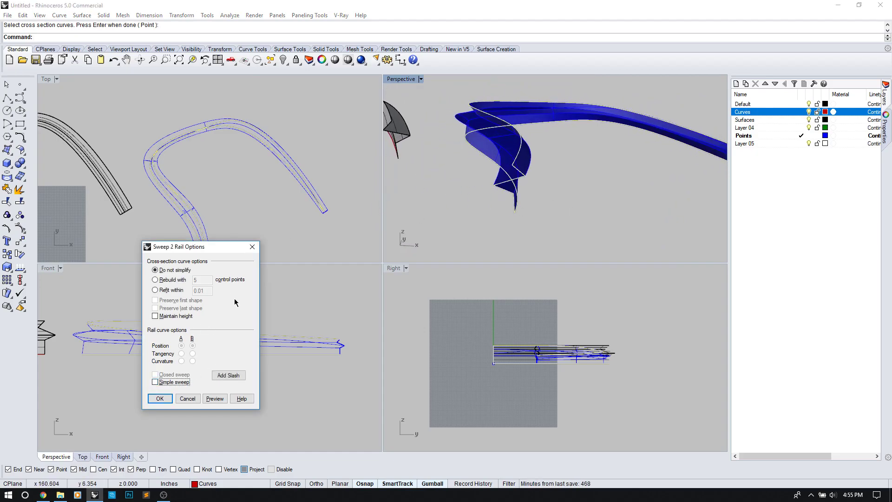
right_drag(528, 205, 510, 175)
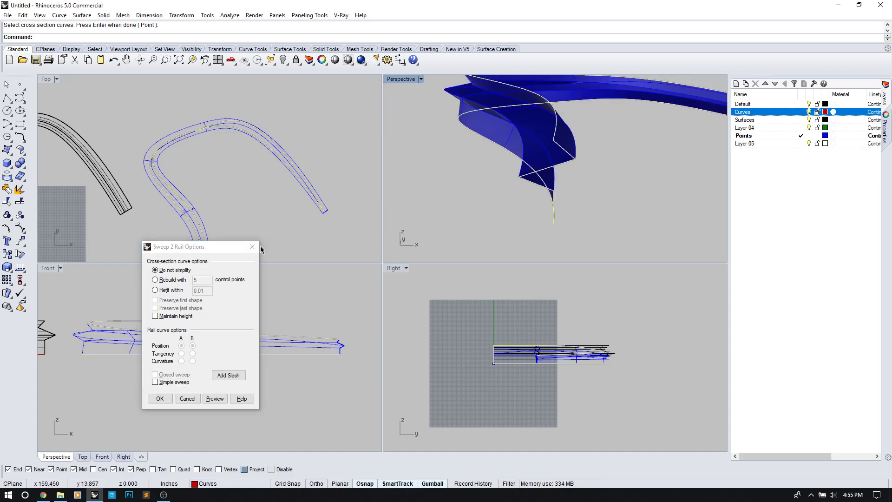
right_drag(577, 172, 557, 180)
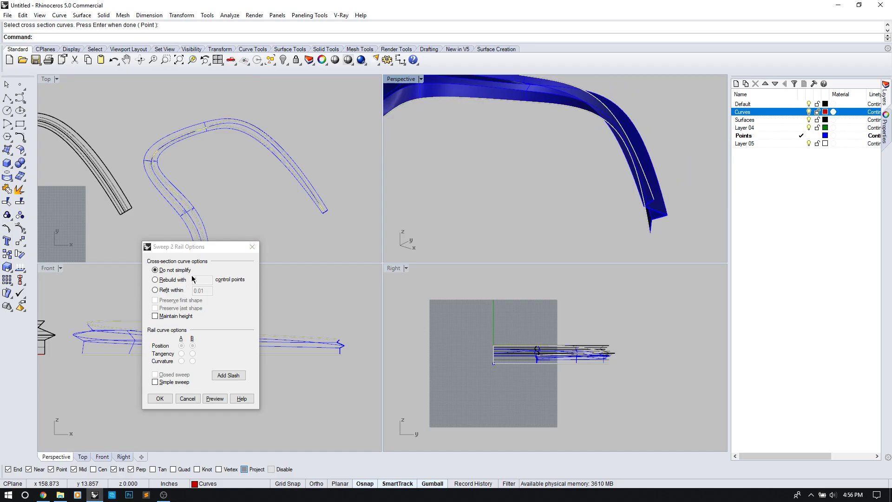
click(182, 355)
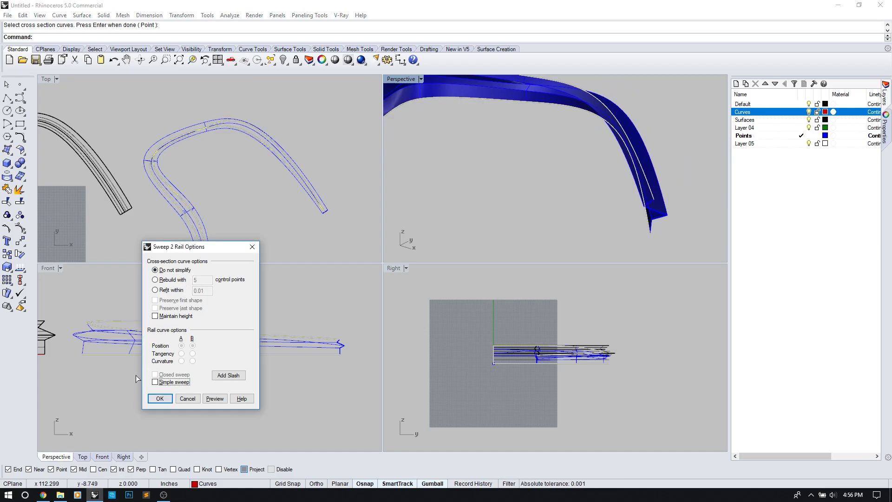
click(155, 382)
click(154, 382)
- Try the cross-section options Refit within 0.01 and Rebuild with 5 control points
click(155, 290)
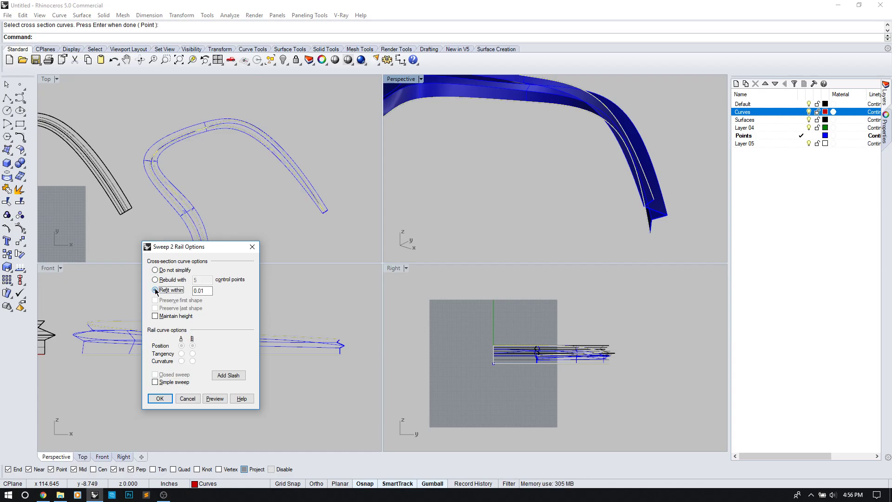
click(156, 280)
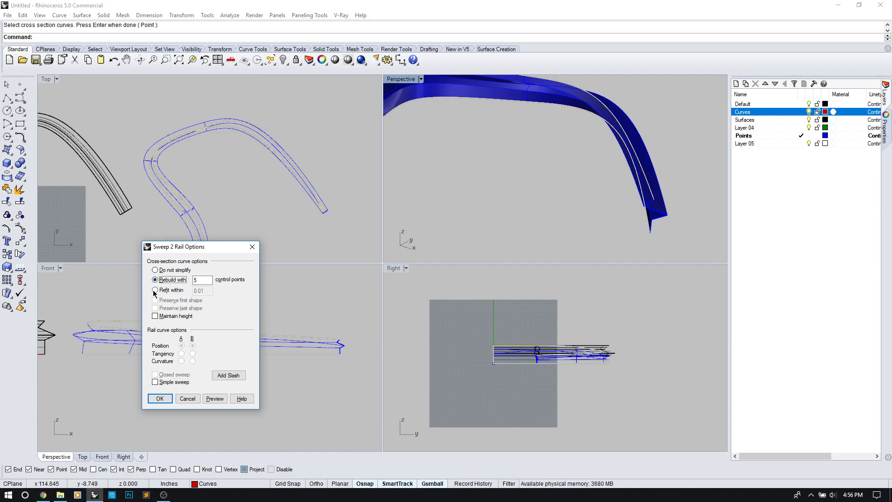
right_drag(614, 250, 534, 189)
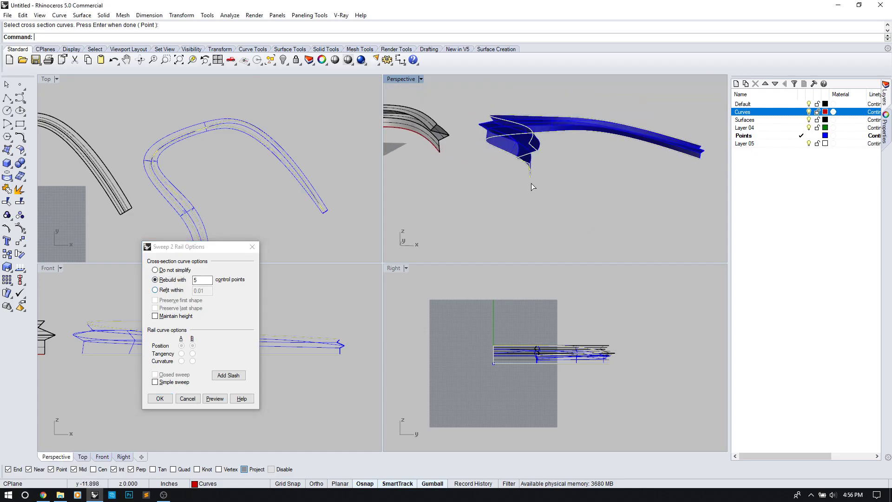
scroll(533, 188, up, 5)
- Set the cross section back to Do not simplify, enable Simple sweep and create the two-rail surface
click(156, 270)
click(155, 382)
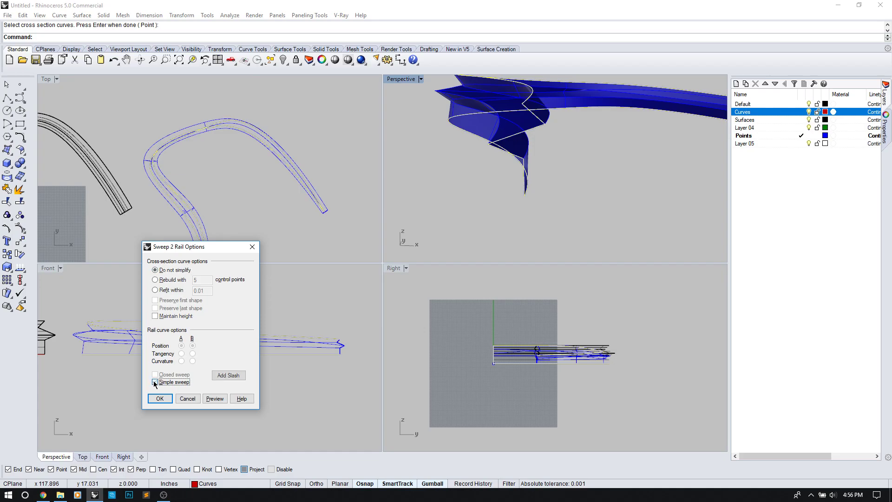
click(159, 399)
- Move the new two-rail sweep polysurface to the Surfaces layer and make that layer current
scroll(564, 179, down, 5)
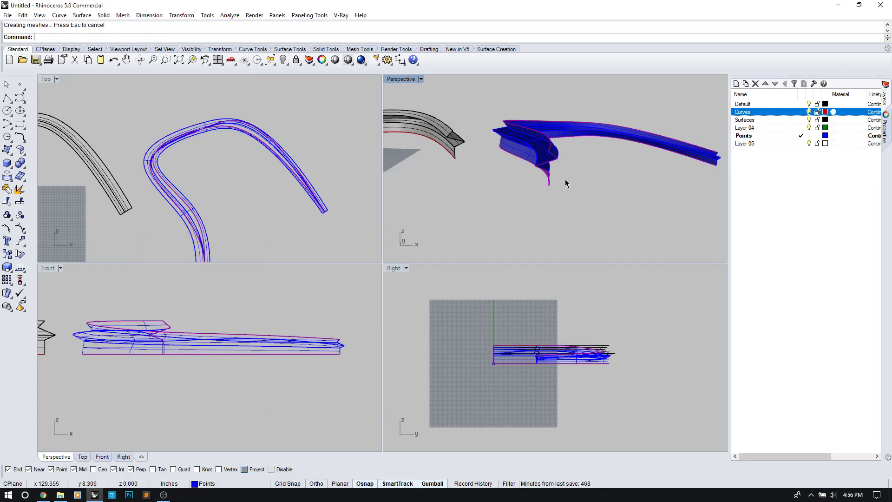
right_drag(610, 163, 675, 182)
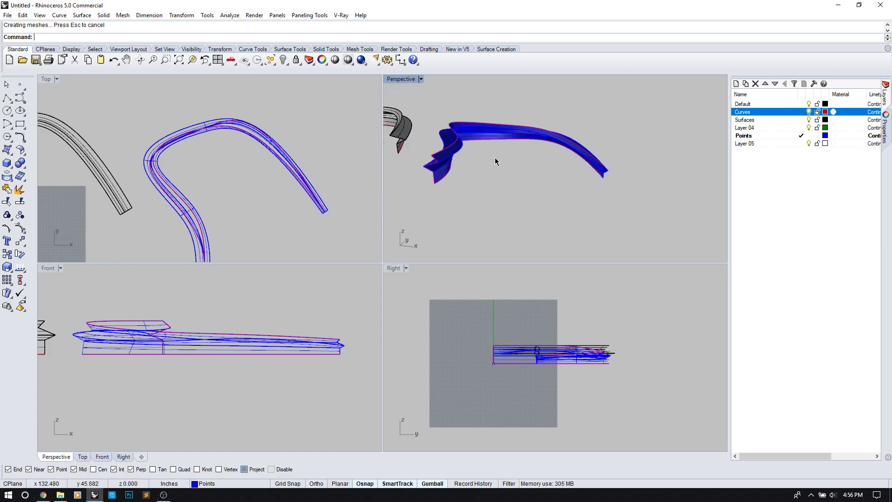
right_drag(484, 177, 588, 179)
click(579, 165)
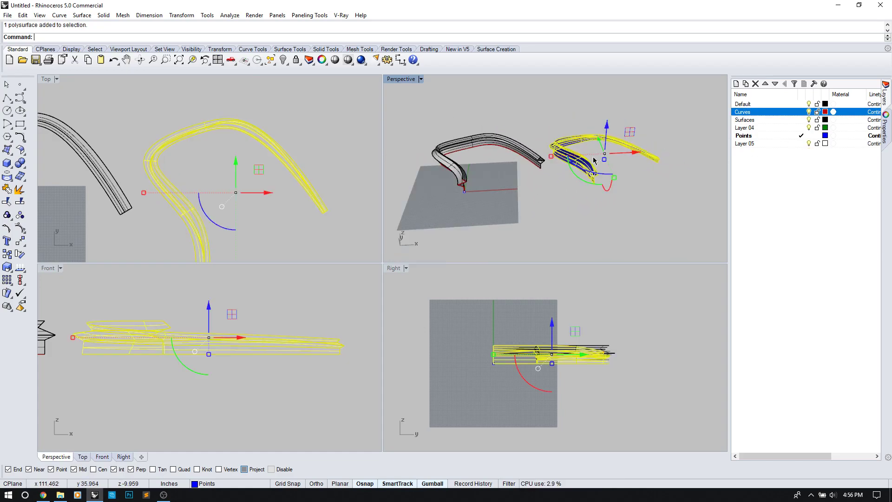
right_click(760, 120)
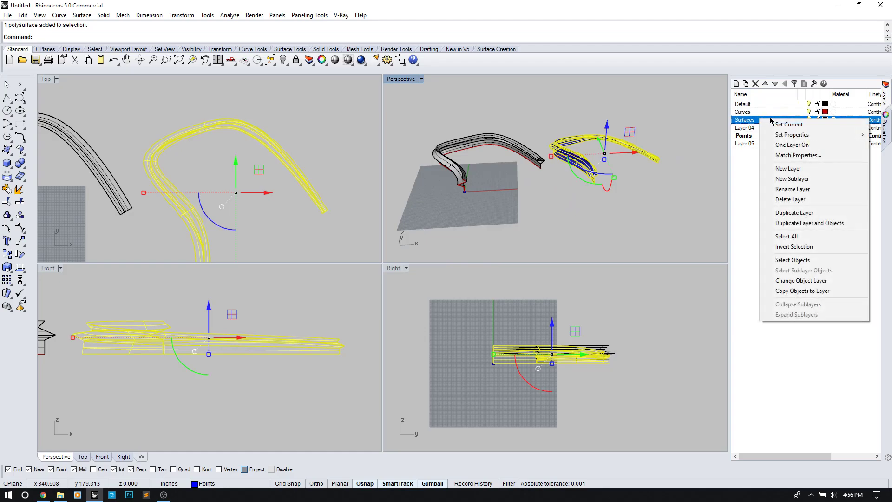
click(792, 281)
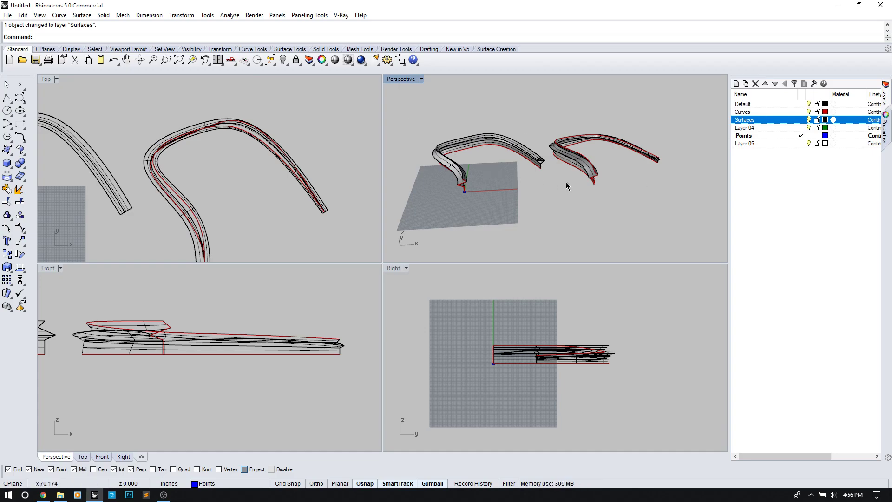
click(801, 120)
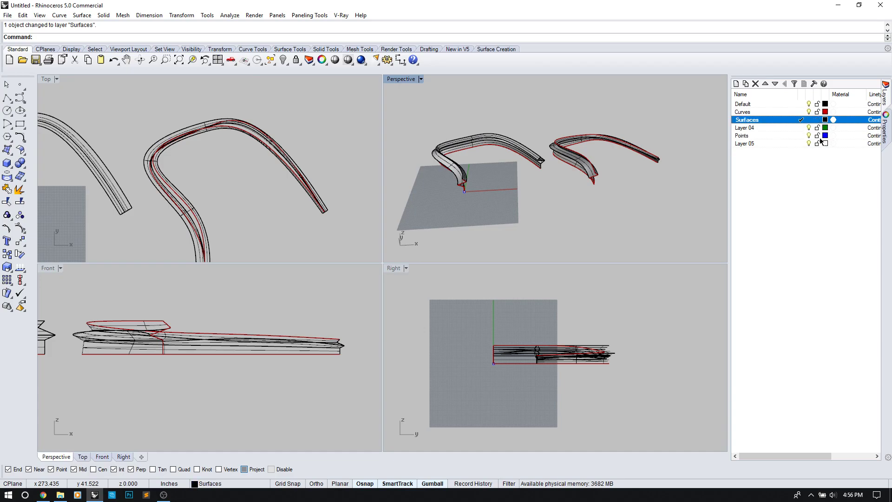
- Lock the Points layer and delete all the sweep surfaces and curves
click(818, 135)
drag(414, 122, 712, 230)
key(Delete)
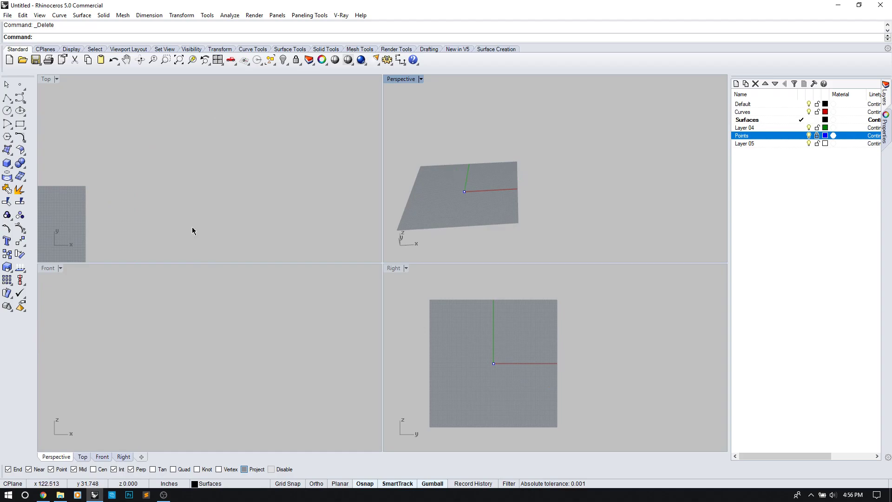
- Draw a single straight polyline segment from the origin about 65 inches along the Y axis in the Top view
scroll(209, 351, down, 4)
scroll(101, 367, up, 2)
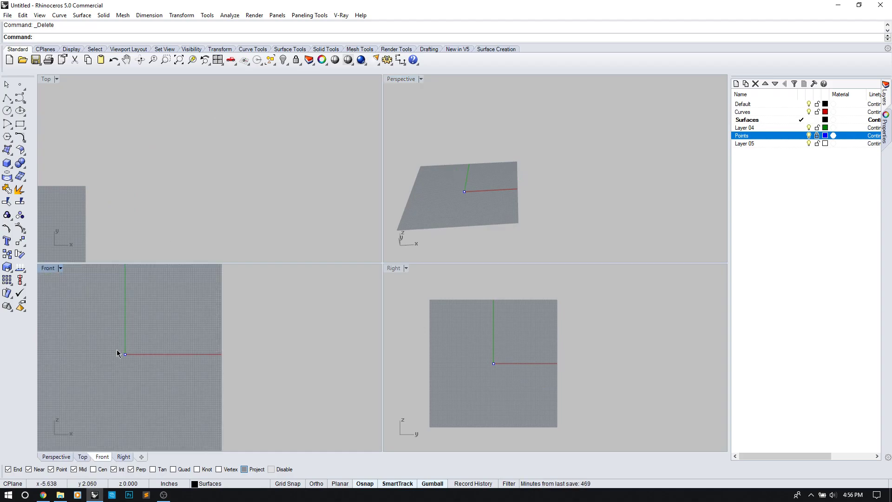
right_drag(111, 353, 153, 352)
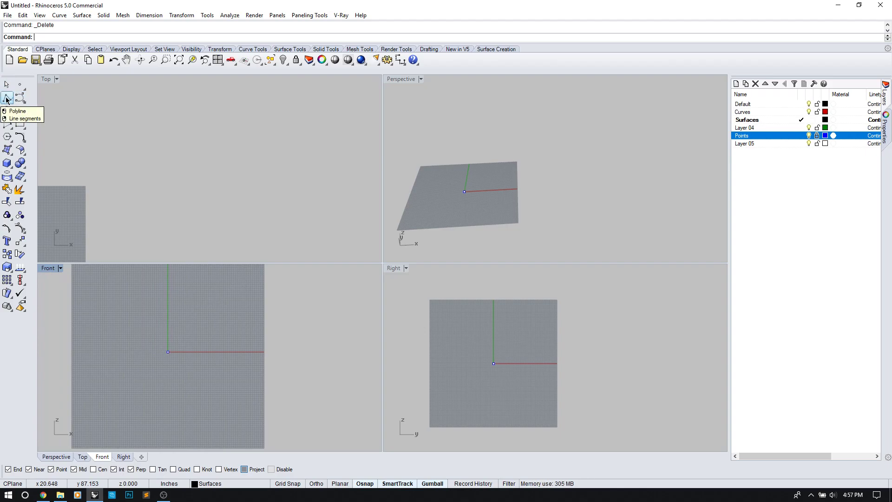
click(7, 99)
scroll(164, 187, up, 2)
scroll(140, 226, down, 1)
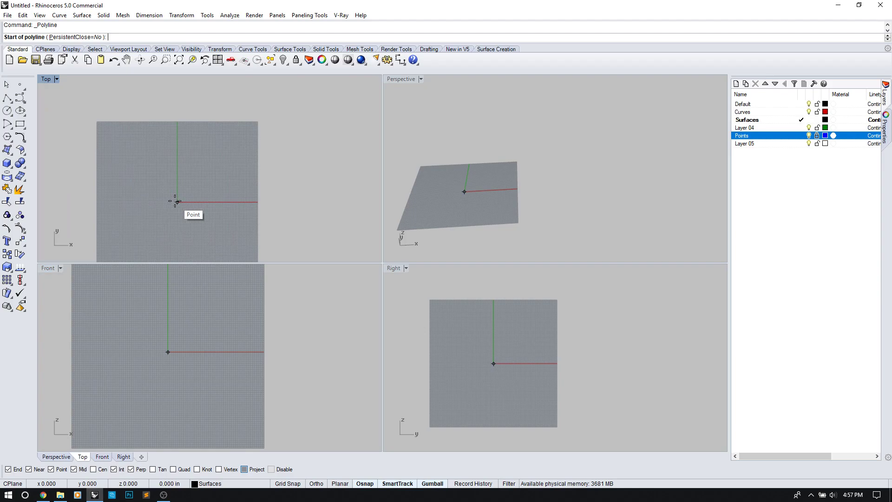
click(175, 201)
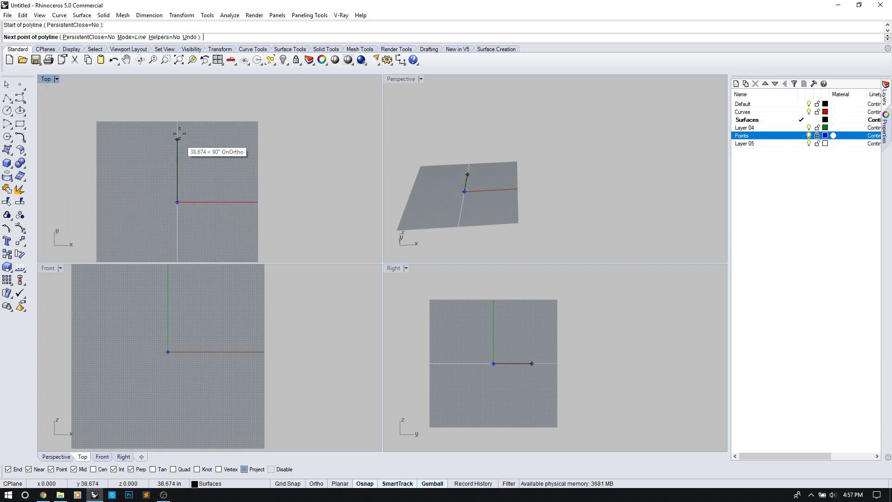
click(178, 98)
key(Return)
- Create a flat-capped Pipe with a constant radius of about 11 inches along the line
click(178, 118)
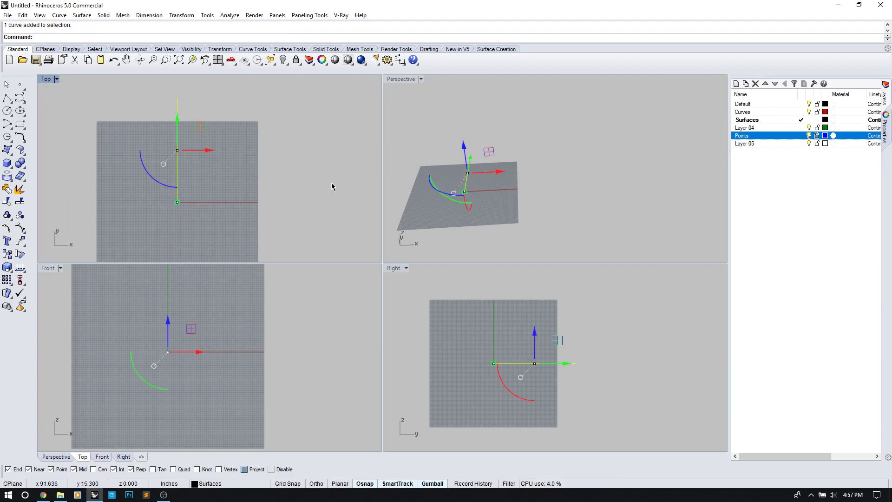
text(Pipe)
key(Return)
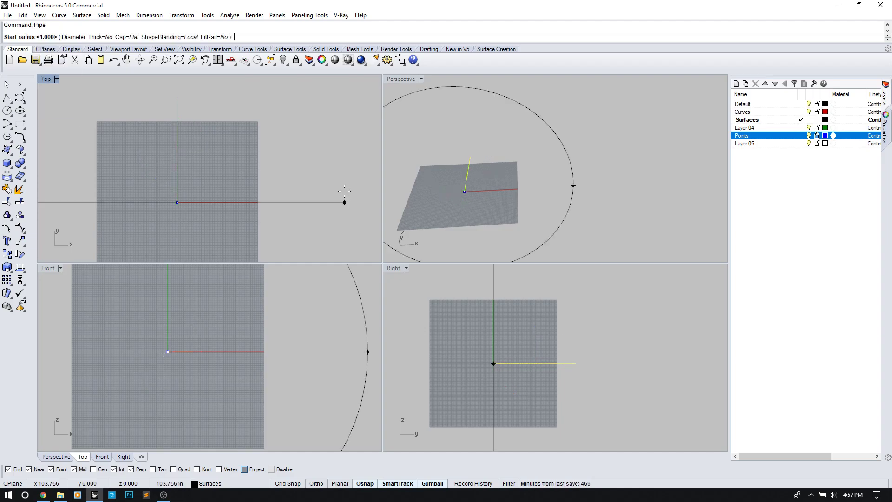
click(189, 353)
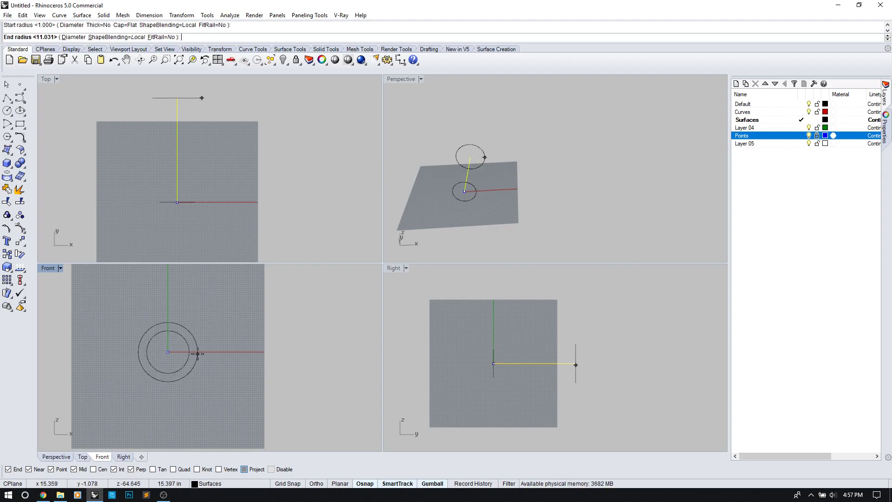
click(196, 355)
key(Return)
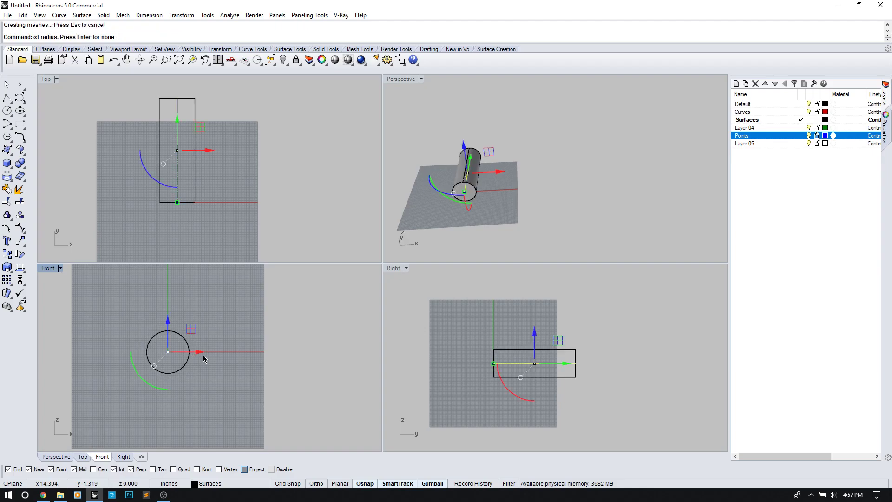
- Delete the cylindrical pipe but keep its centre line
right_drag(577, 213, 528, 179)
scroll(514, 194, up, 3)
click(609, 207)
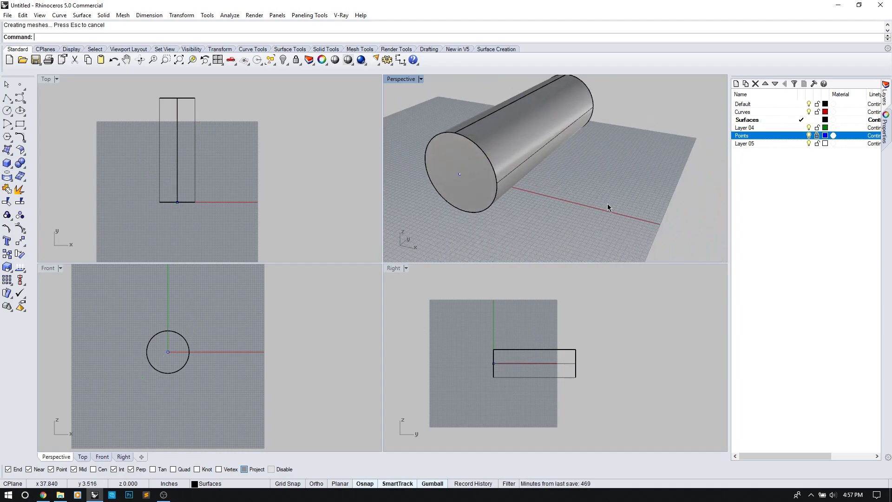
click(494, 149)
key(Delete)
- Begin another Pipe on the line with a start radius of about 3.6 inches and a far-end radius of about 10.8 inches
click(509, 146)
right_click(514, 157)
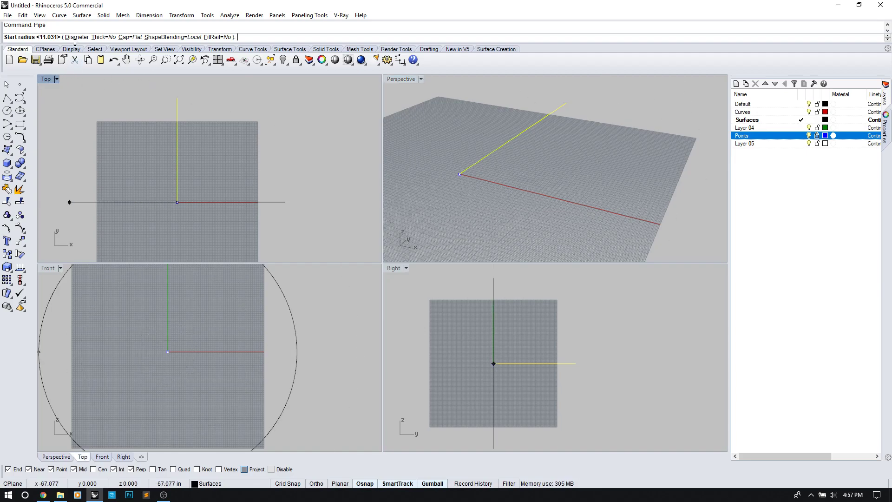
click(450, 176)
key(Return)
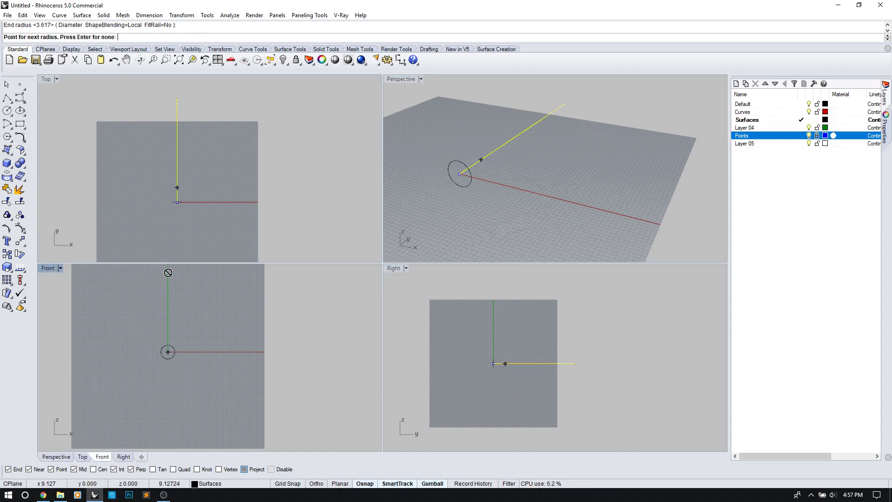
click(566, 102)
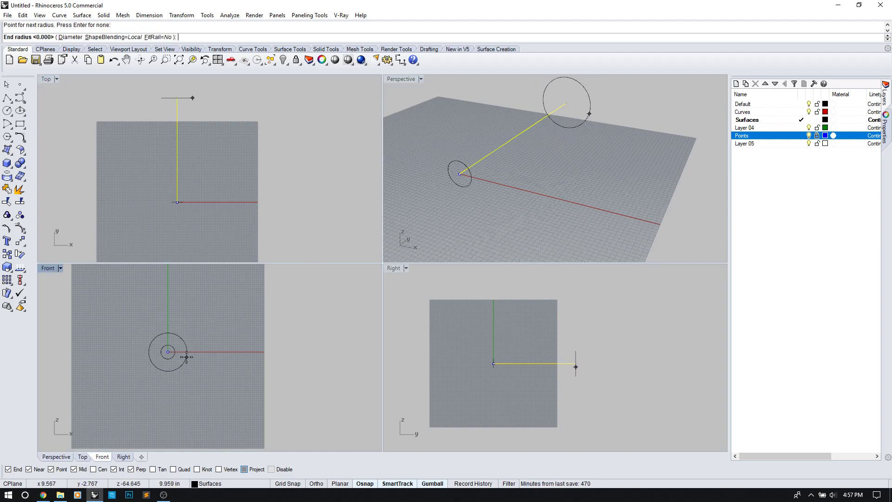
click(188, 358)
- Try to finish the pipe with intermediate radii of about 3.7 inches at the midpoint, 2 inches nearer the start, and further points along the line
click(524, 132)
scroll(512, 128, up, 2)
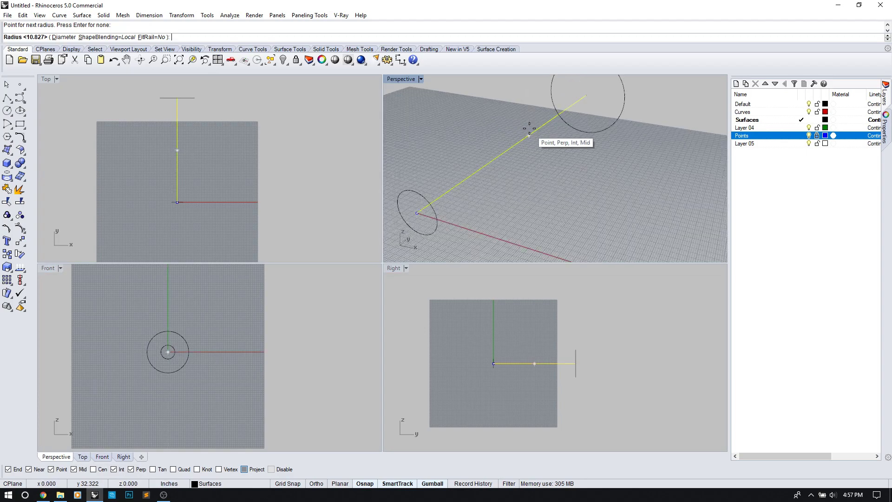
click(472, 144)
click(461, 174)
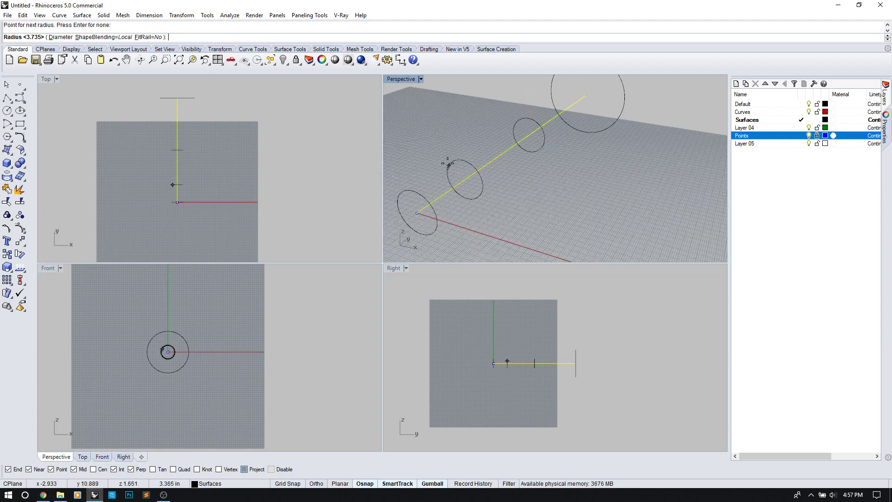
click(466, 162)
click(492, 156)
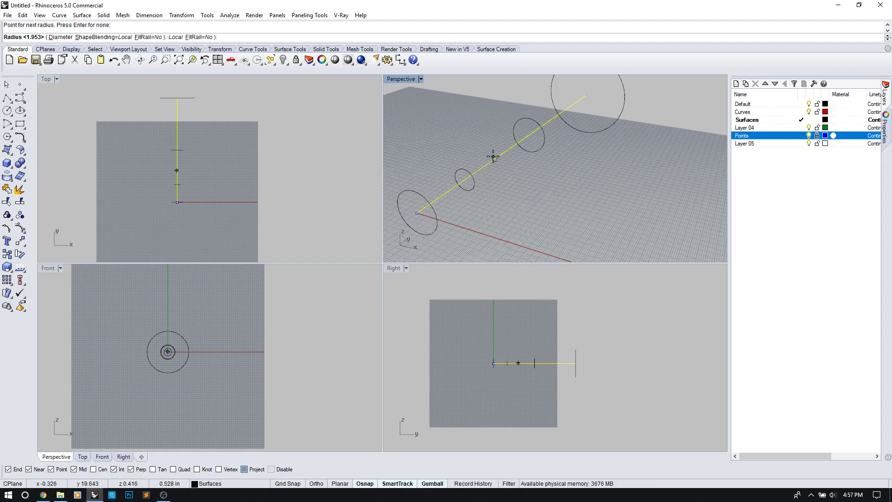
click(495, 152)
click(549, 122)
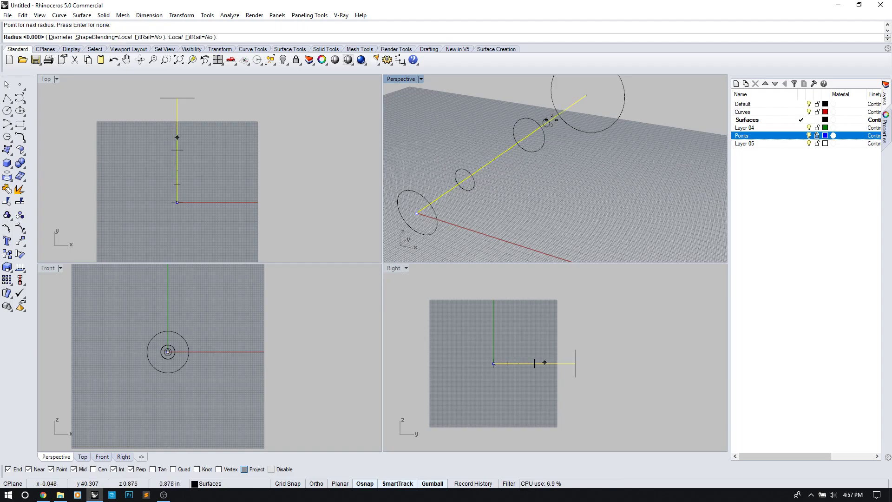
click(535, 123)
key(Return)
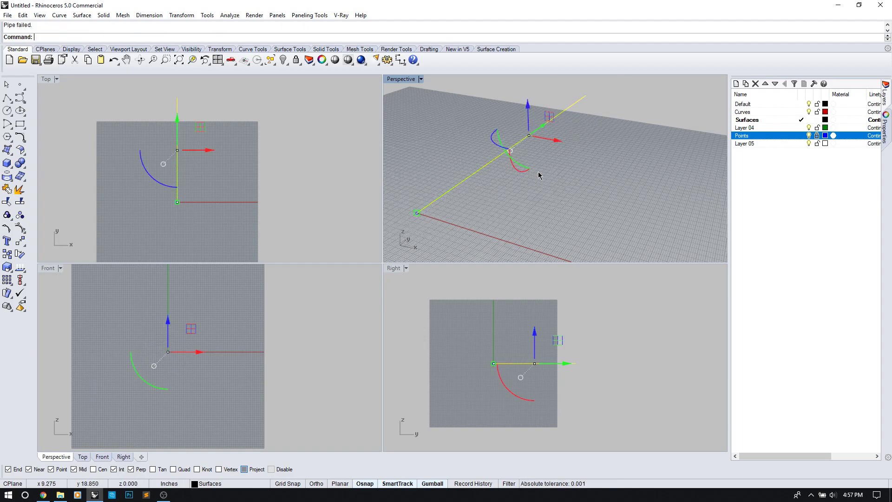
key(Return)
scroll(543, 179, down, 5)
key(Escape)
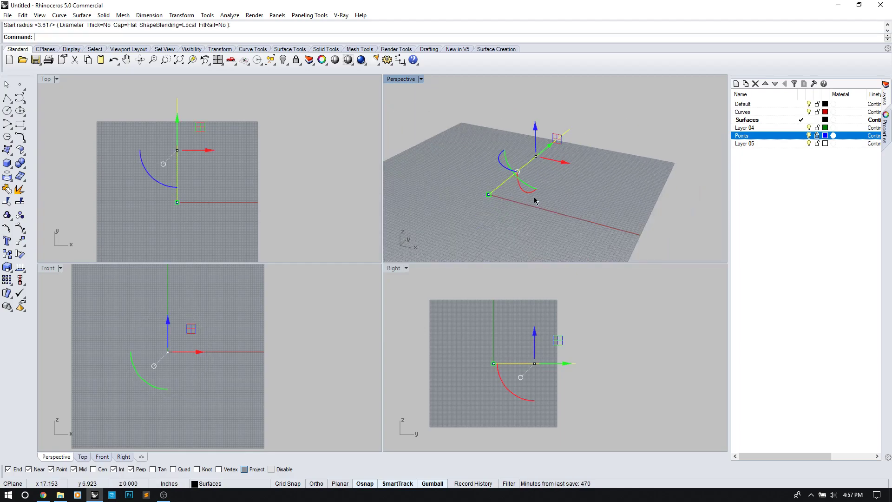
- Begin a new Pipe along the line with a start radius of about 5.1 inches and an end radius of about 13.4 inches
key(Return)
click(496, 202)
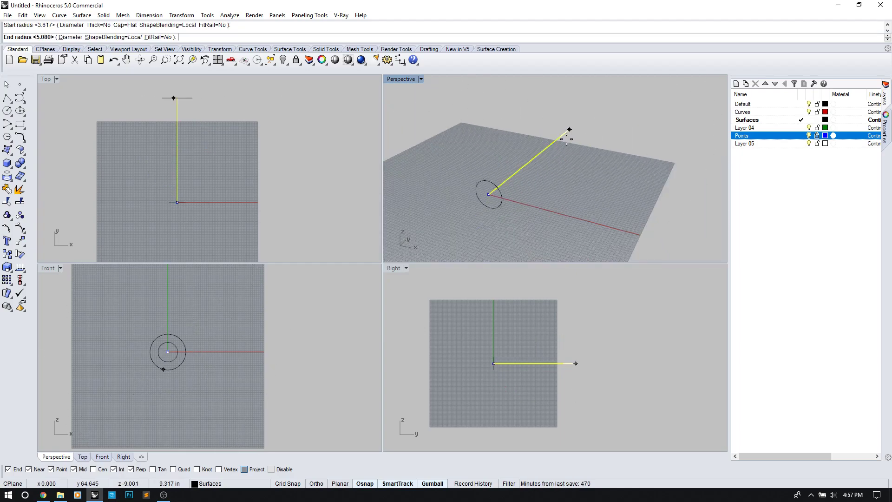
click(589, 150)
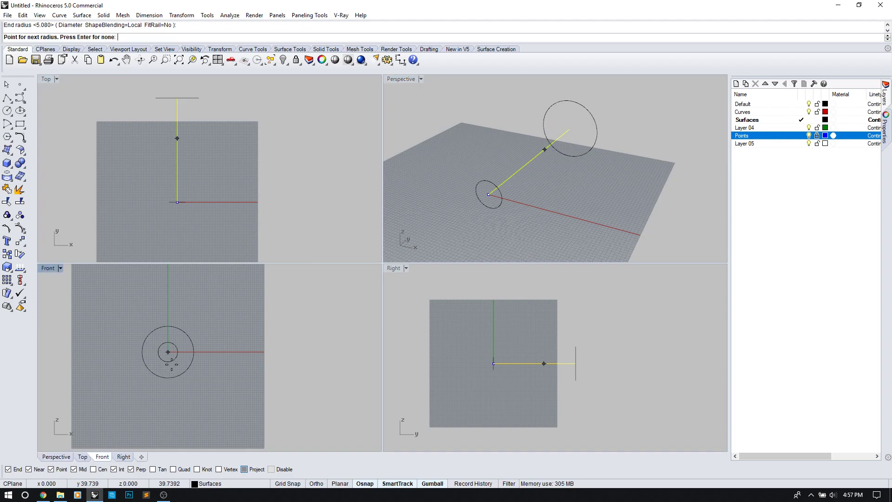
scroll(177, 355, up, 3)
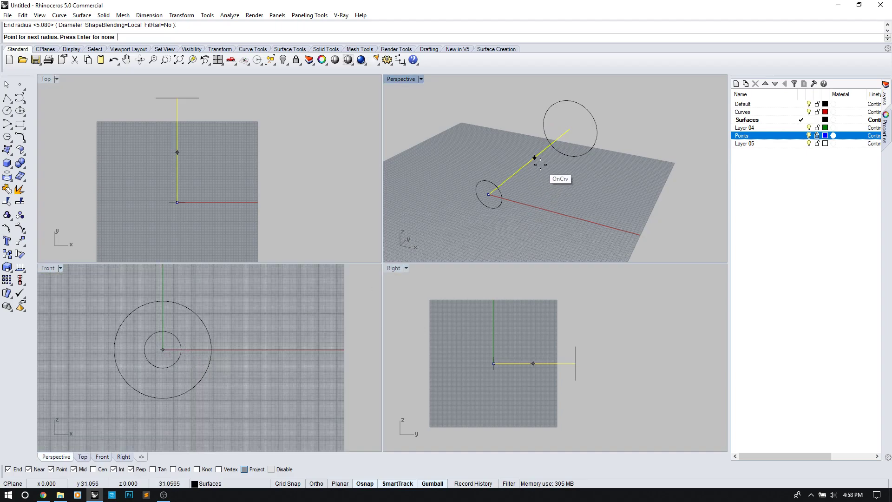
- Add a narrow intermediate radius of about 4.6 inches near the start and a wider one near the far end, and create the bottle-shaped pipe
click(514, 174)
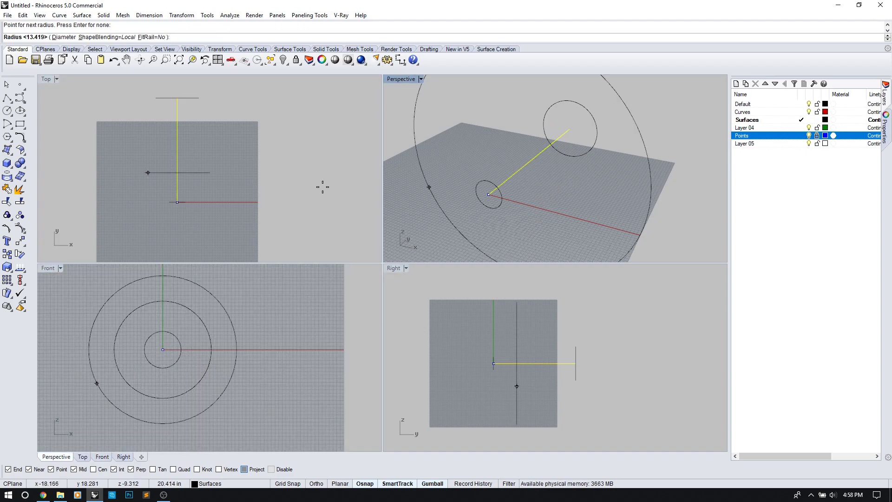
scroll(187, 173, up, 2)
click(186, 173)
scroll(190, 176, down, 2)
click(183, 142)
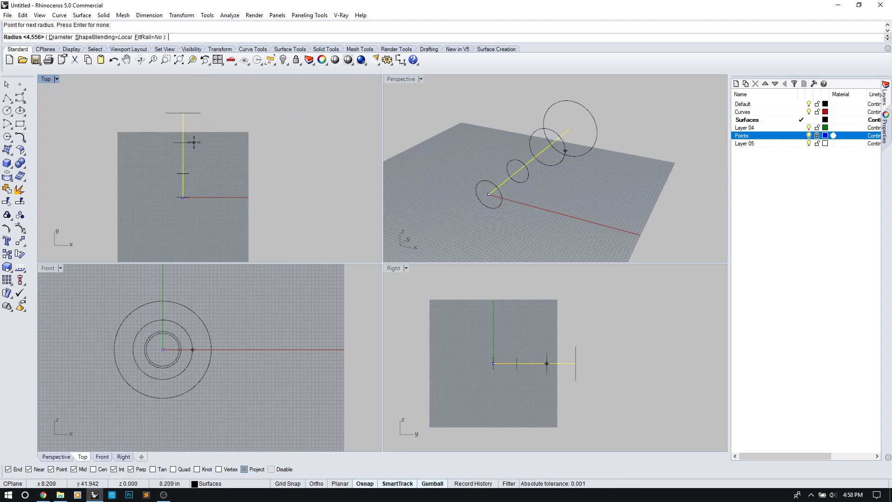
click(203, 144)
key(Return)
- Delete the bottle-shaped pipe and its centre line
right_drag(493, 186, 507, 201)
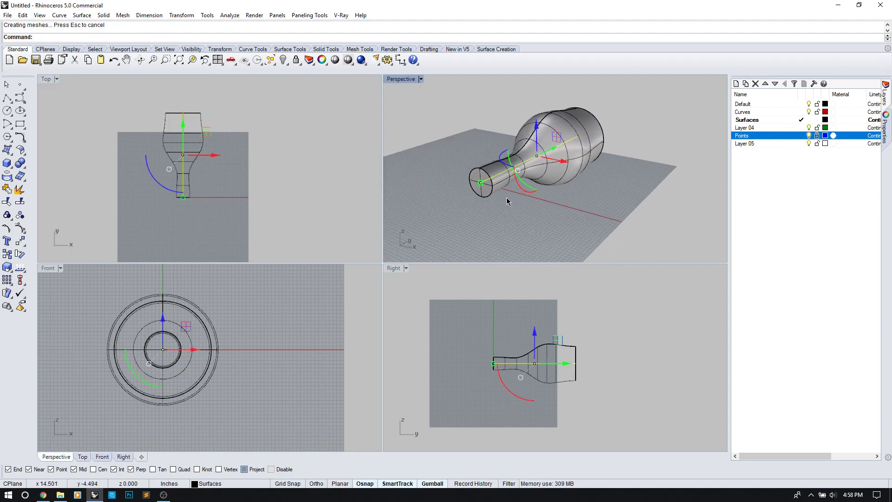
scroll(506, 201, up, 3)
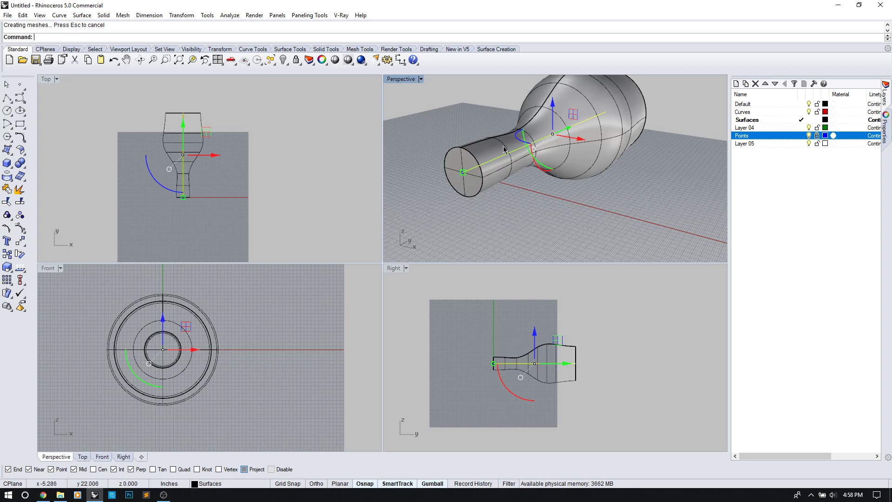
right_drag(617, 109, 603, 115)
click(556, 227)
click(567, 132)
key(Delete)
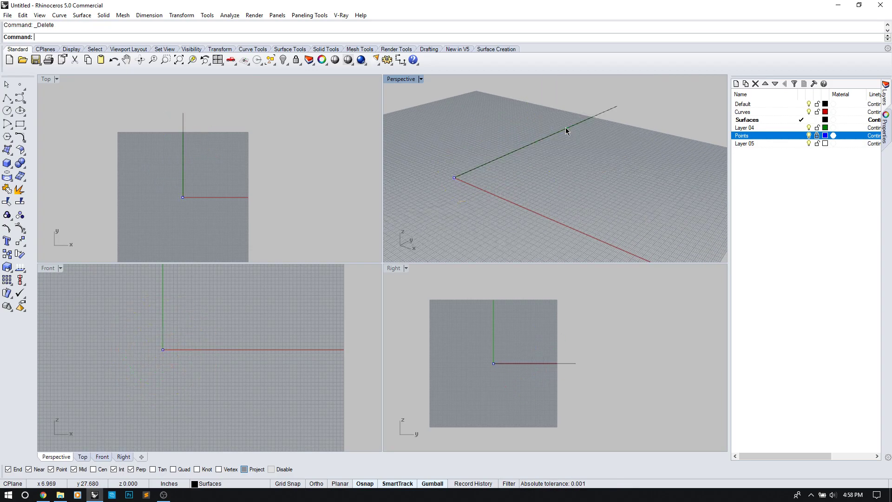
drag(446, 215, 447, 214)
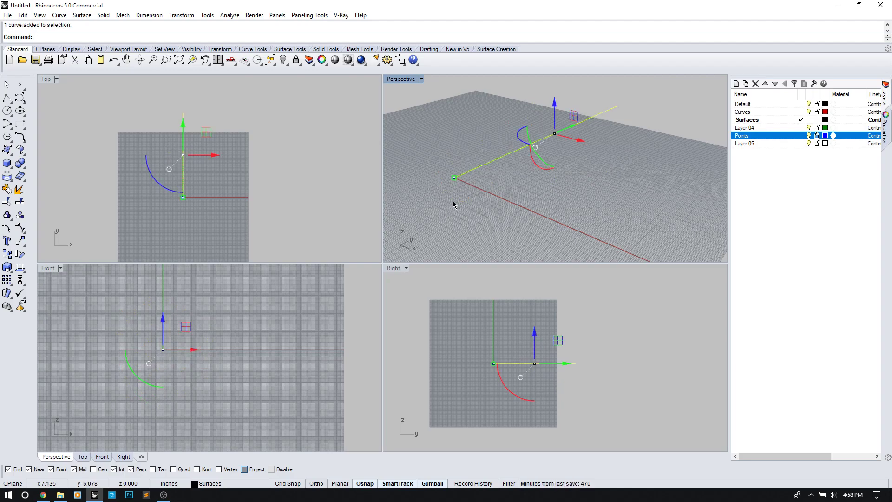
key(Delete)
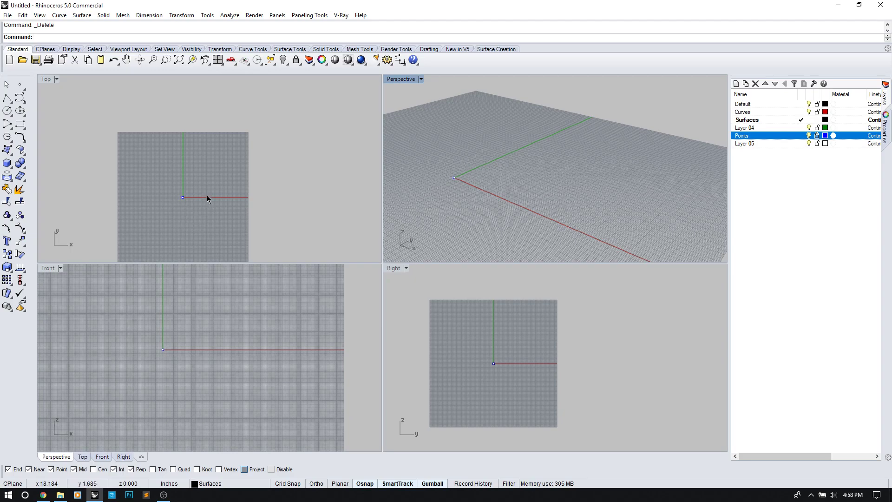
click(22, 102)
click(181, 201)
click(183, 137)
click(269, 97)
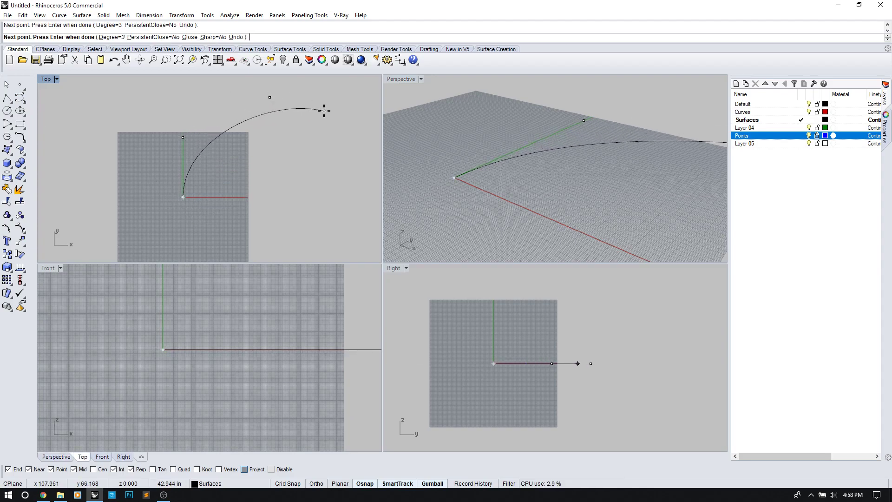
click(324, 110)
key(Return)
click(256, 116)
key(Delete)
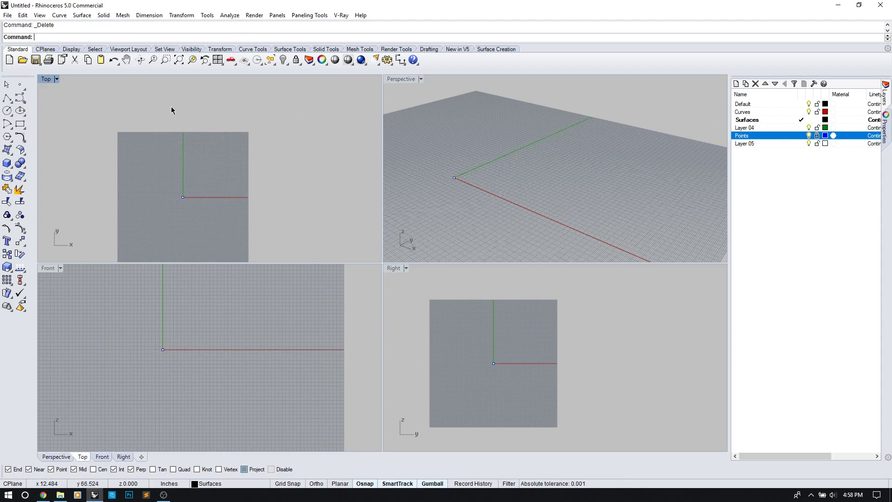
- Draw an S-shaped degree-3 curve with five control points from the origin, running along the Y axis in the Top view
click(19, 96)
click(183, 197)
click(182, 185)
click(152, 171)
right_drag(183, 101, 199, 149)
scroll(199, 149, down, 4)
click(203, 141)
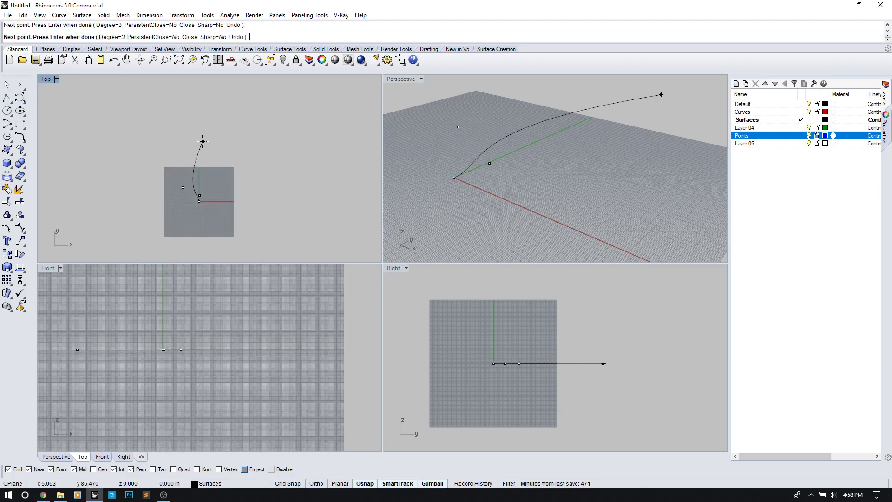
click(202, 106)
key(Return)
- Draw a tall, narrow rectangle centred on the origin at the curve's start in the Front view
scroll(167, 359, up, 2)
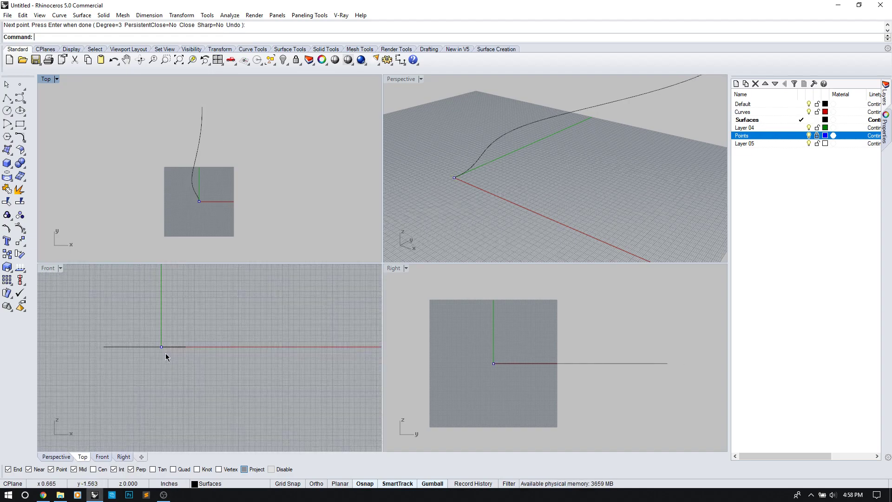
scroll(169, 350, up, 1)
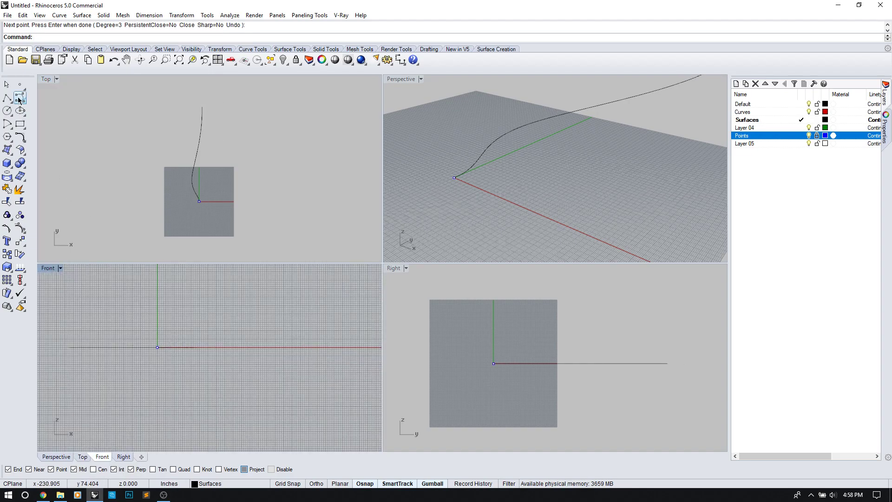
click(20, 124)
click(121, 38)
click(157, 347)
click(166, 329)
- Set up a Sweep1 with the S-shaped curve as rail and the rectangle as cross-section, placing its seam at the bottom edge's midpoint
scroll(193, 196, up, 5)
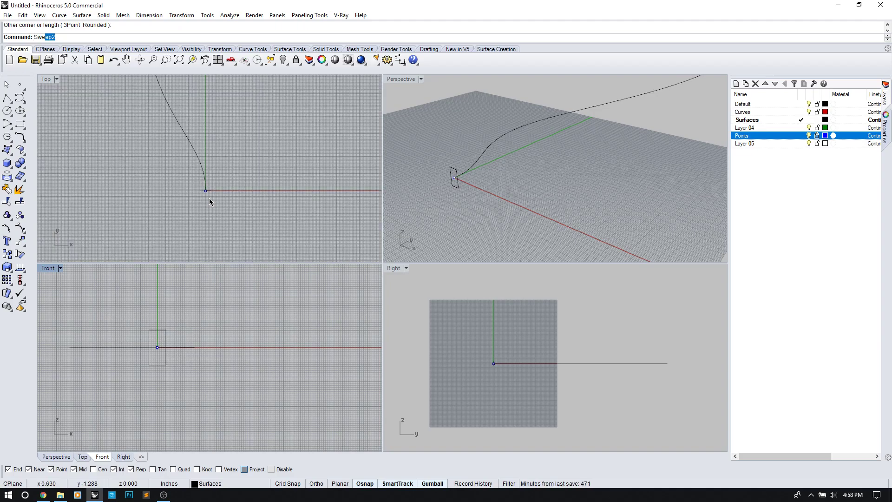
key(Up)
key(Return)
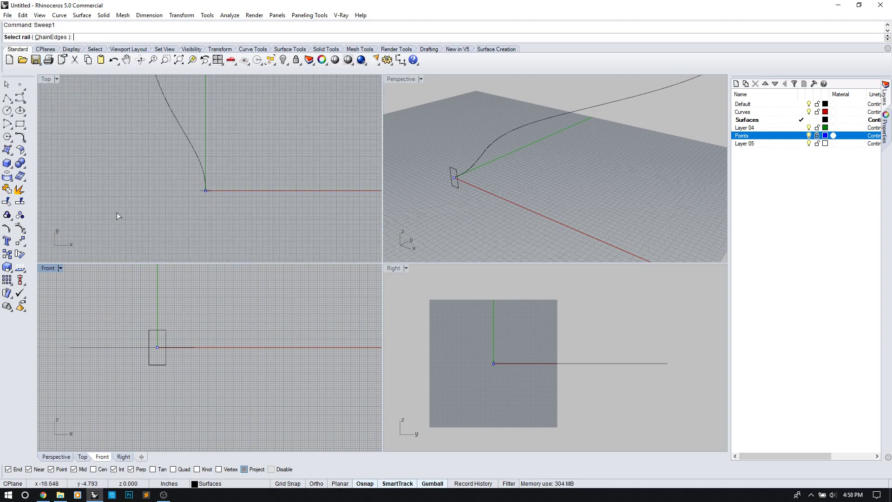
click(185, 138)
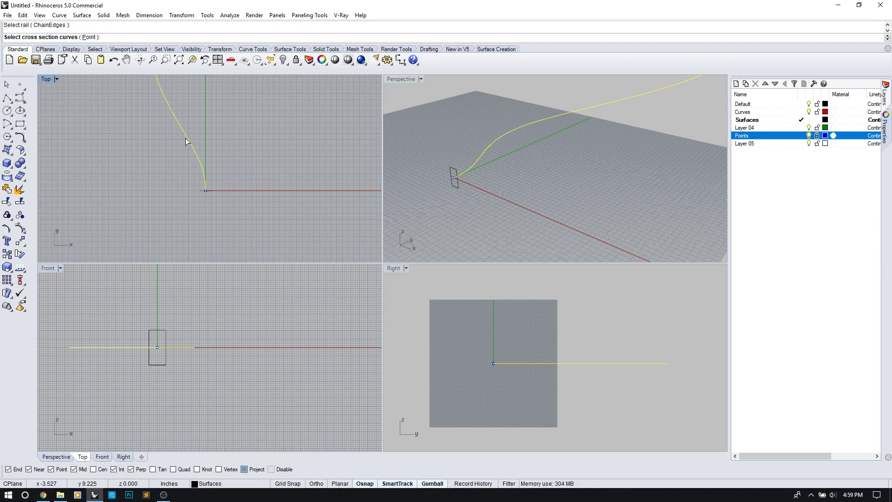
click(455, 171)
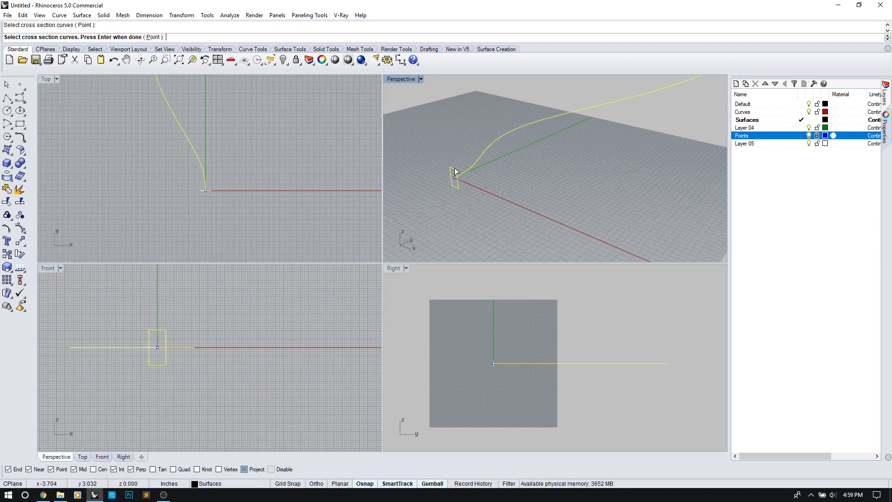
key(Return)
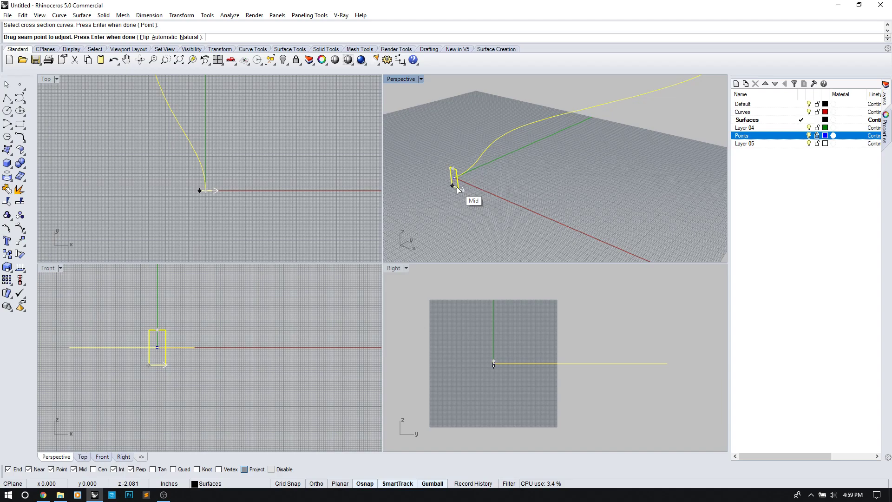
drag(458, 187, 456, 190)
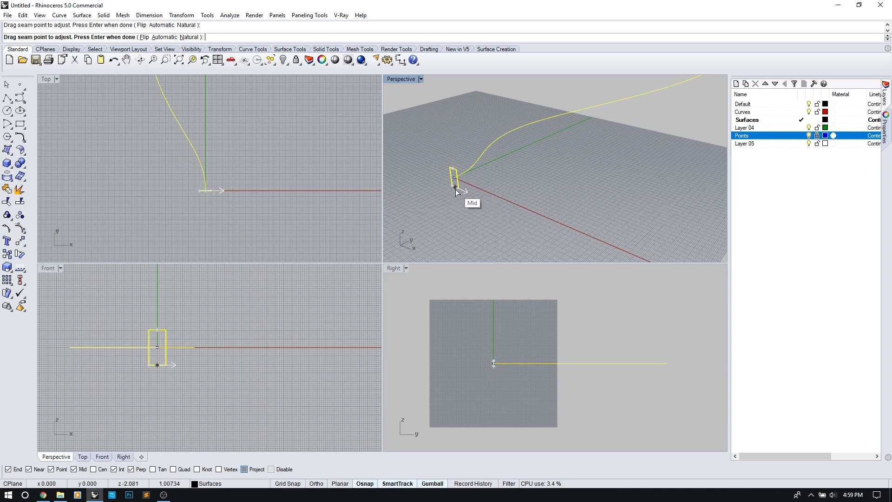
key(Return)
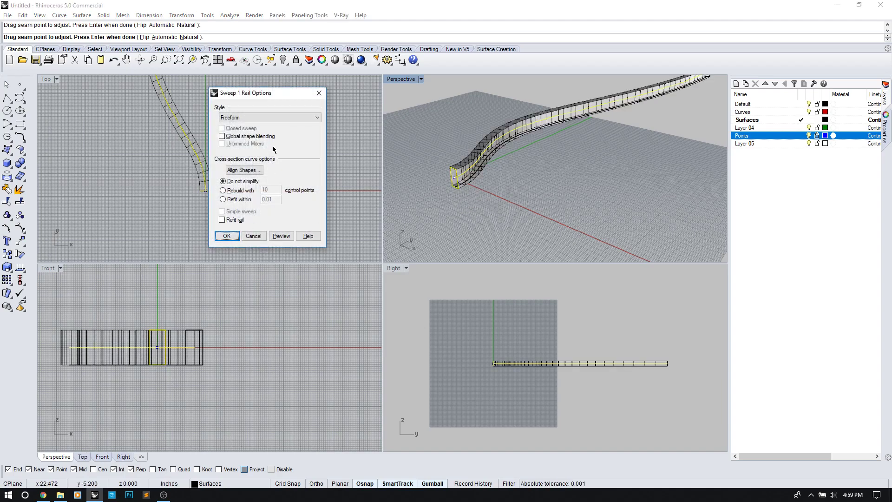
- Preview the one-rail sweep in Freeform style with the cross-section rebuilt with 10 control points
right_drag(511, 183, 526, 173)
click(290, 117)
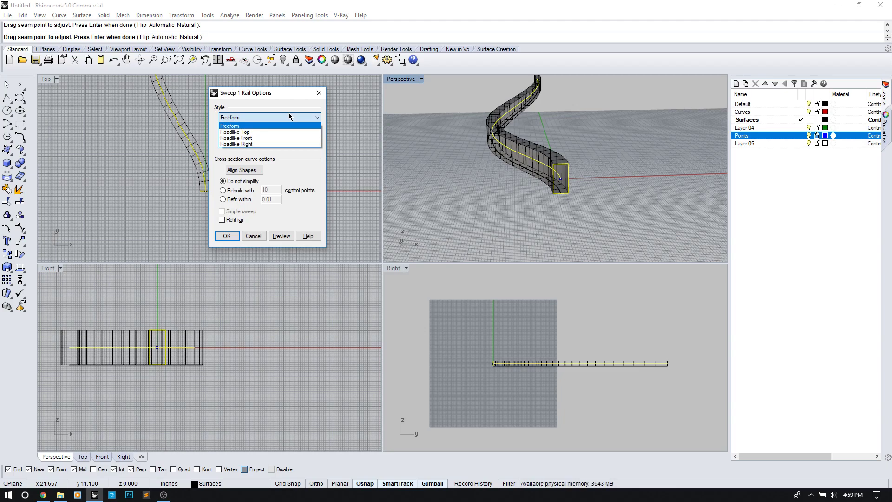
click(266, 127)
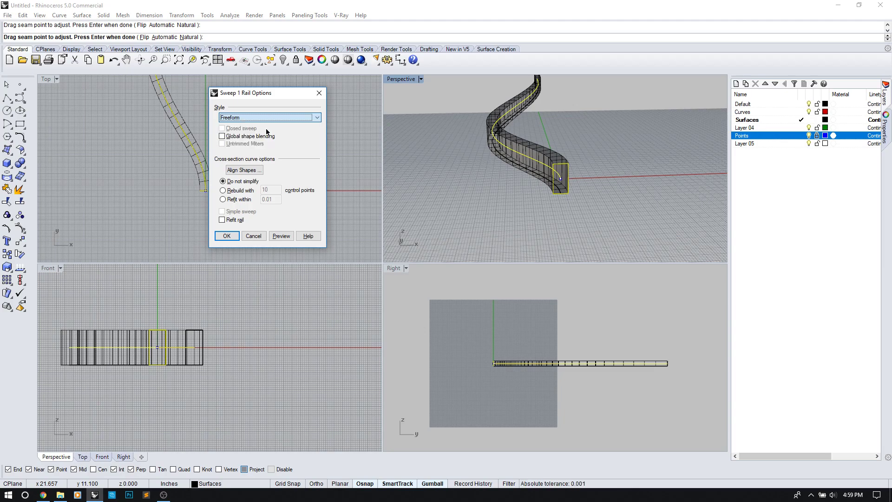
click(222, 220)
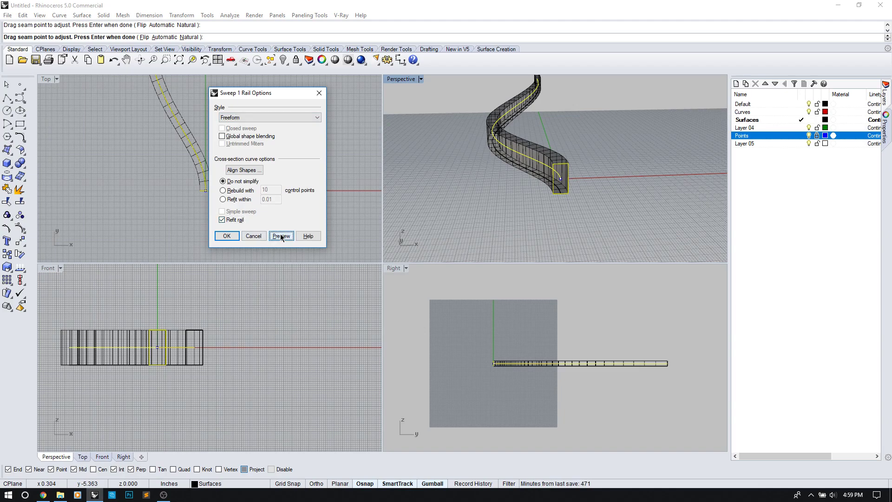
click(223, 190)
click(282, 237)
scroll(494, 185, up, 6)
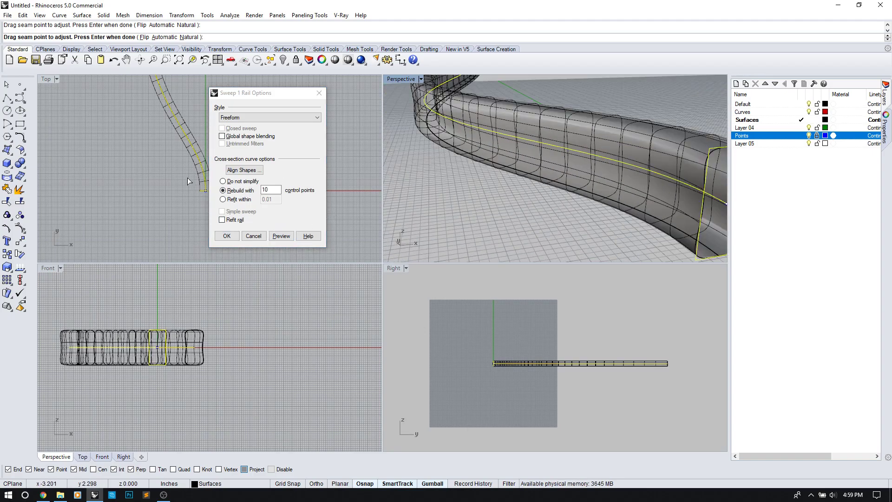
- Set the cross-section option to Do not simplify, preview the sweep, and create it
click(223, 185)
click(223, 181)
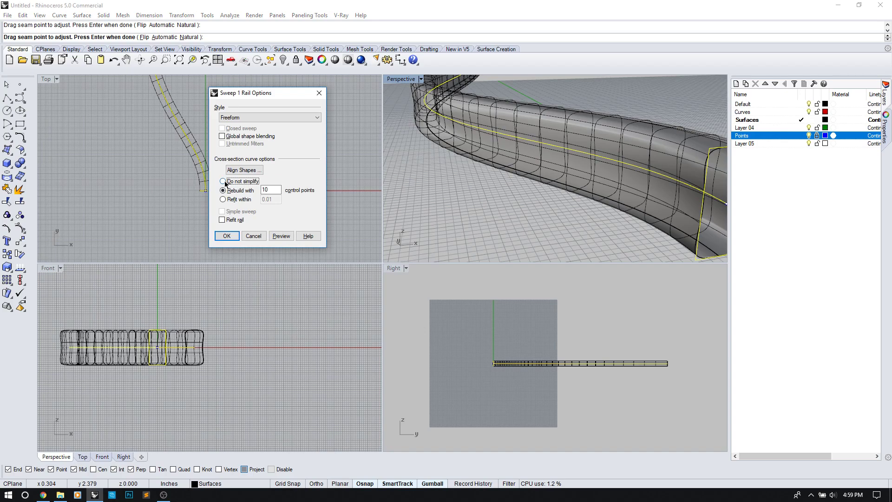
click(281, 236)
right_drag(648, 207, 587, 207)
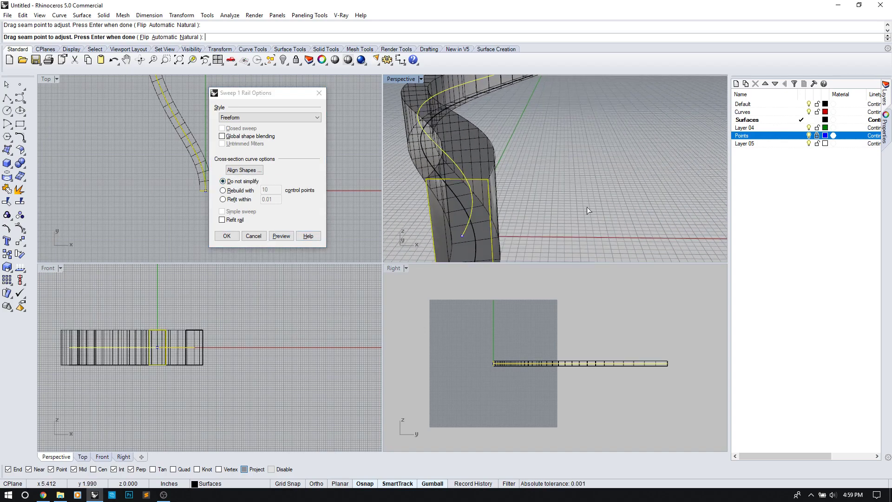
click(226, 236)
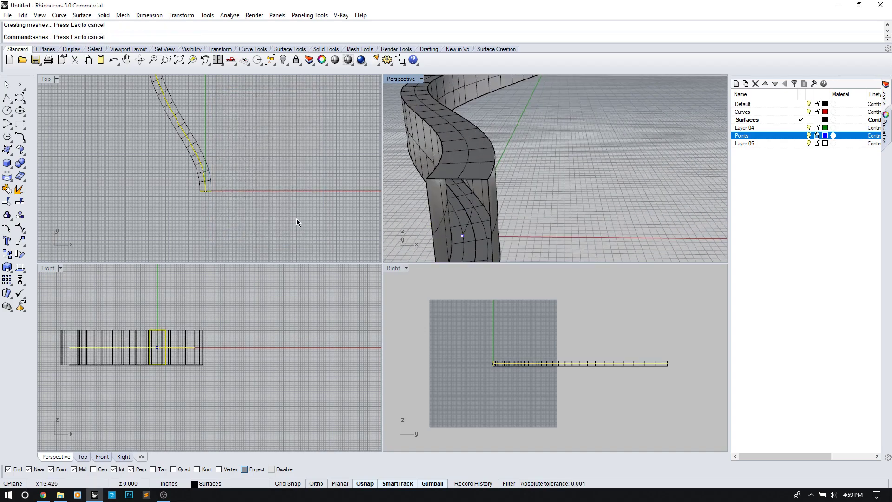
- Copy the S-shaped rail and the rectangle about 18.7 inches along the X axis, clear of the swept solid, using Ortho
click(202, 173)
click(229, 195)
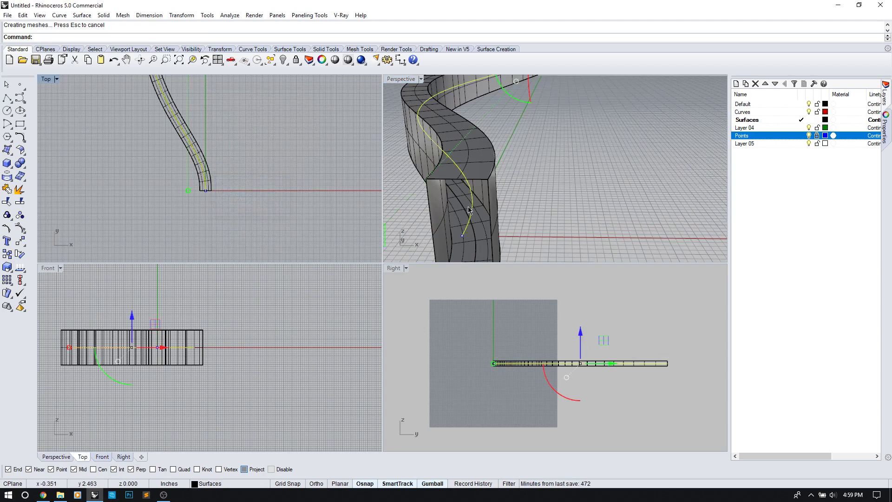
click(492, 223)
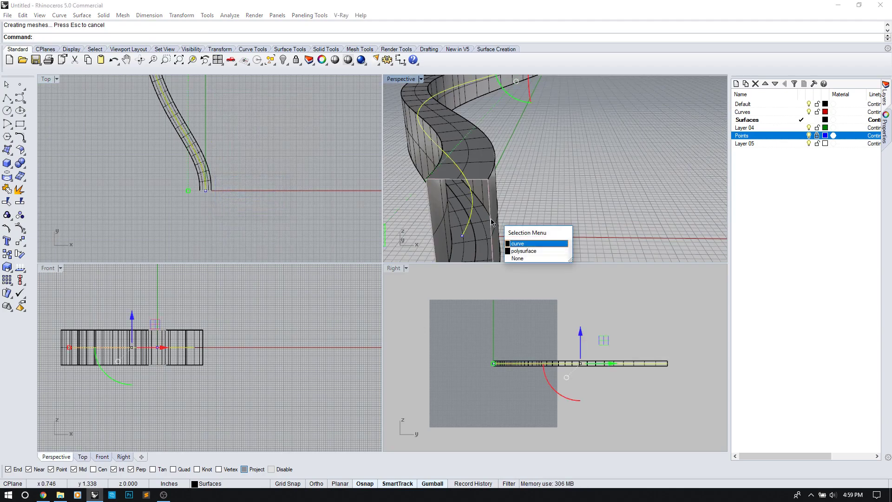
click(516, 245)
scroll(514, 195, down, 5)
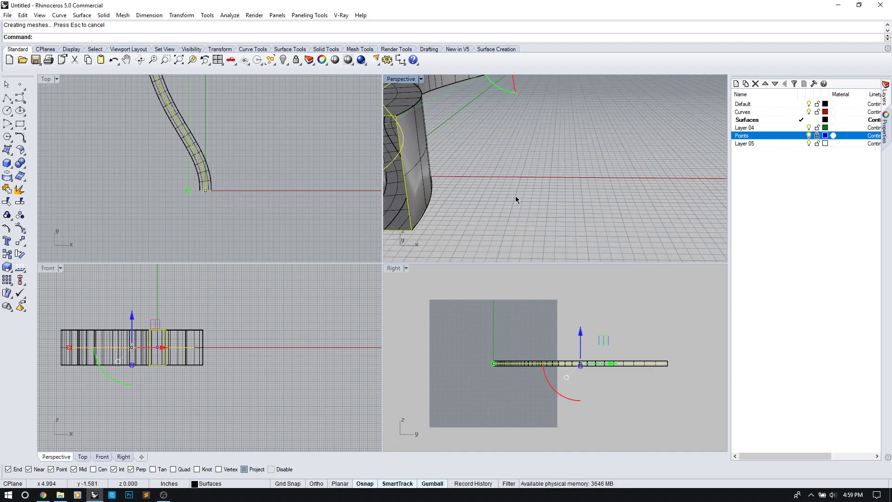
text(Copy)
key(Return)
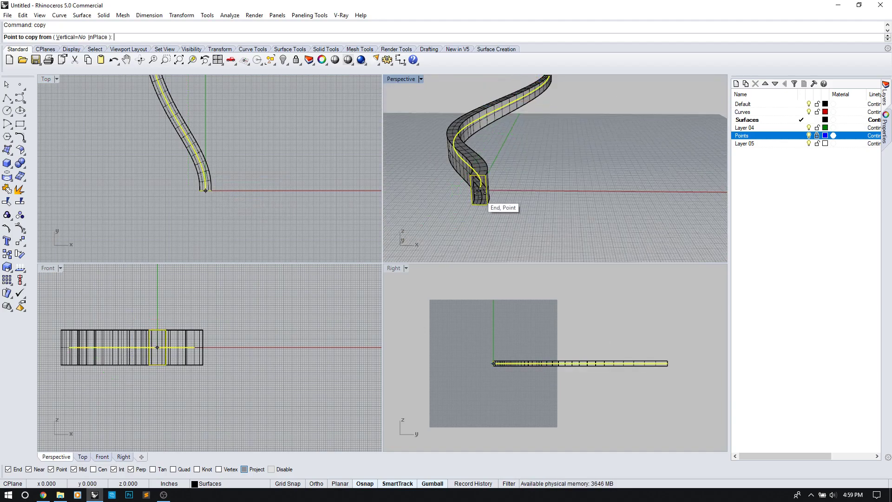
click(494, 204)
key(F8)
click(622, 191)
key(Return)
- Turn off object snap projection and move the copied rail's start point to the lower-left corner of the copied rectangle
click(601, 172)
right_drag(670, 175, 666, 178)
text(m)
key(Return)
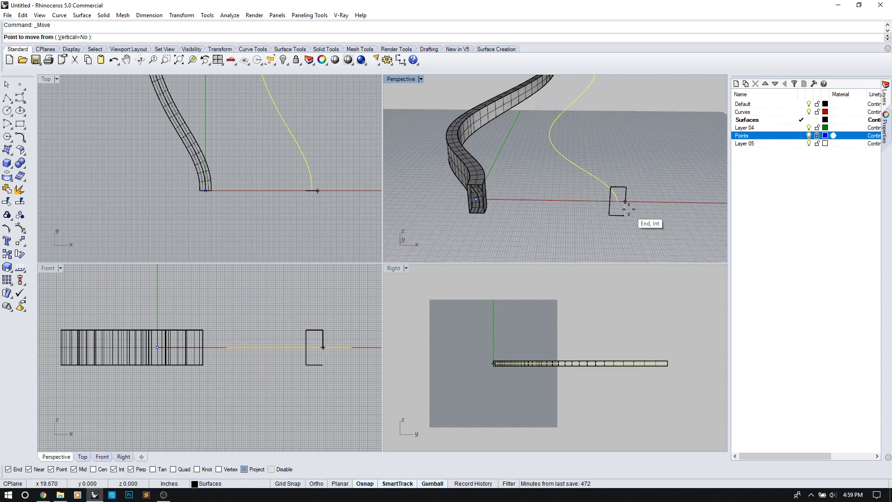
scroll(618, 200, up, 3)
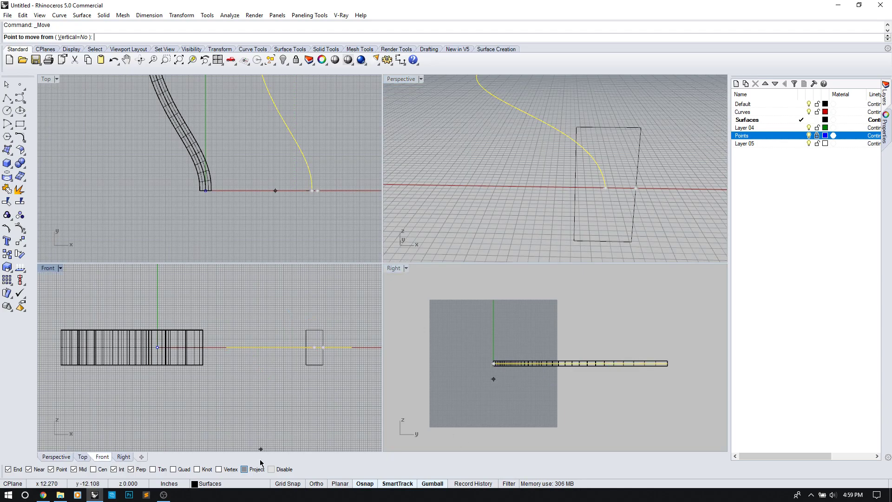
click(605, 188)
click(574, 241)
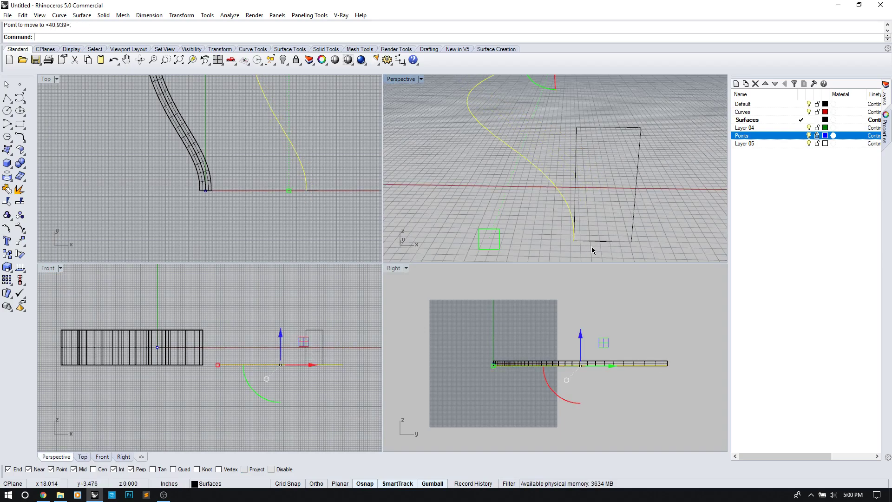
- Copy the rail from the rectangle's lower-left corner to its upper-right corner
scroll(593, 242, down, 3)
text(Copy)
key(Return)
click(588, 235)
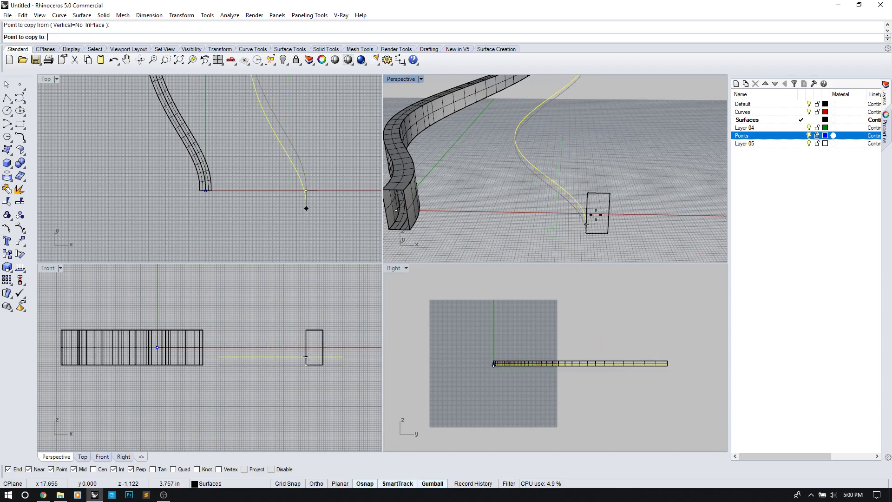
click(614, 198)
key(Return)
- Mirror the upper rail about a line parallel to the Y axis through its start point and delete the unmirrored curve
click(603, 178)
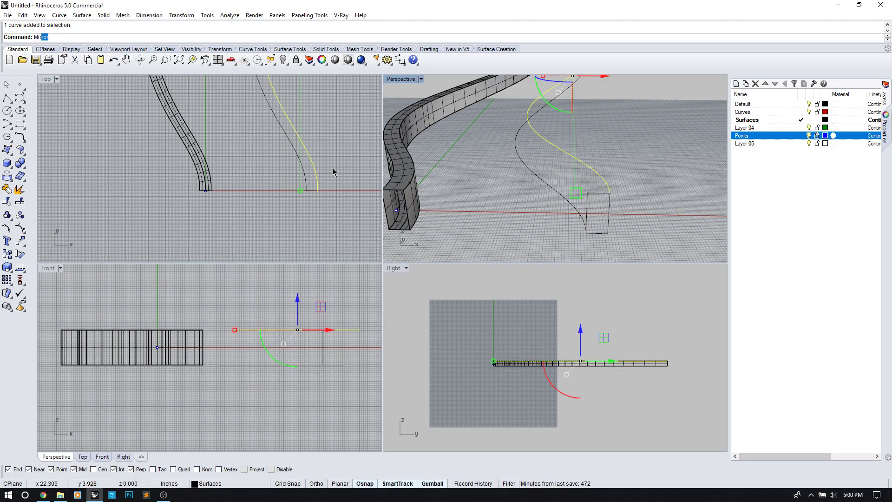
text(Mi)
key(Return)
click(319, 190)
click(326, 142)
key(Delete)
- Set up a Sweep2 with the two diverging curves as rails and the rectangle as cross-section, keeping the seam at the lower-left corner
mouse_move(577, 164)
right_down()
mouse_move(584, 135)
mouse_move(574, 147)
right_up()
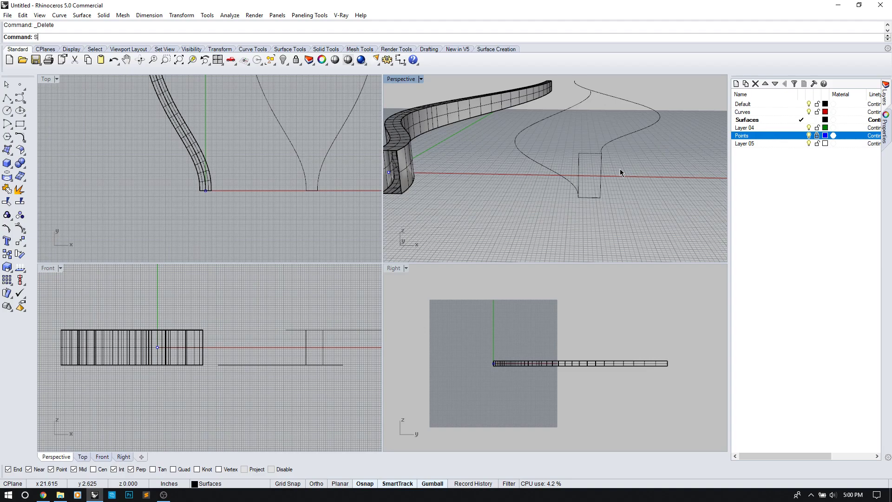
key(Down)
key(Down)
key(Down)
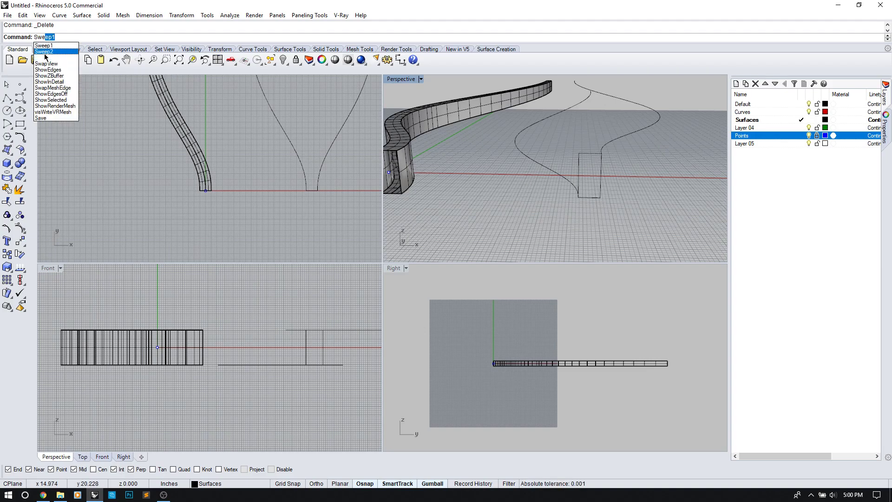
key(Return)
click(539, 163)
click(635, 135)
click(584, 156)
key(Return)
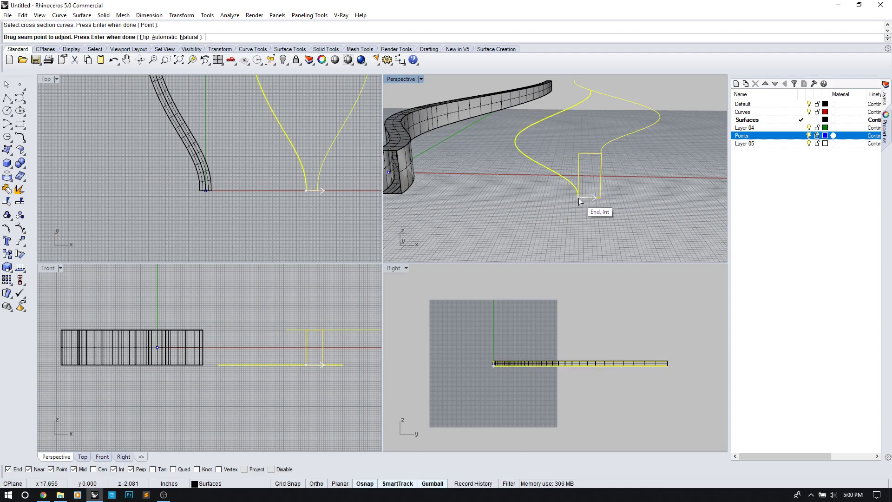
key(Return)
- Examine the two-rail sweep preview from several angles, along with the available cross-section and rail curve options
right_drag(588, 199, 431, 230)
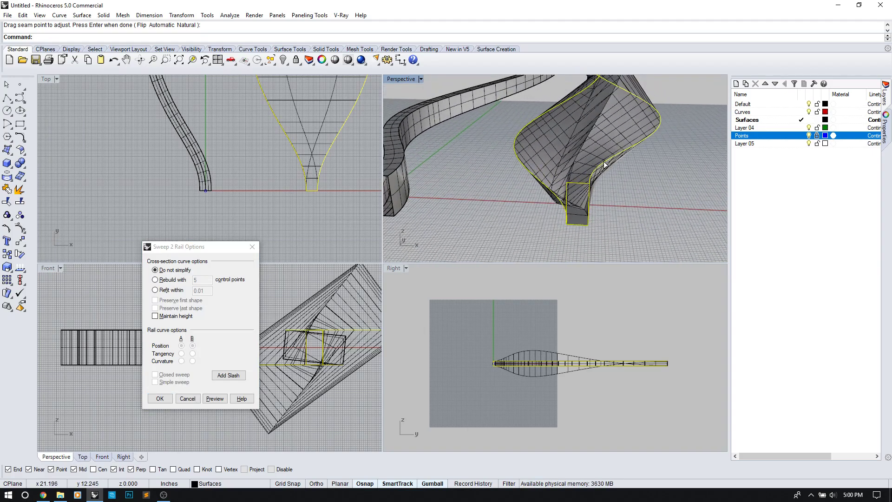
right_drag(636, 150, 575, 184)
right_drag(631, 175, 511, 223)
scroll(525, 160, down, 5)
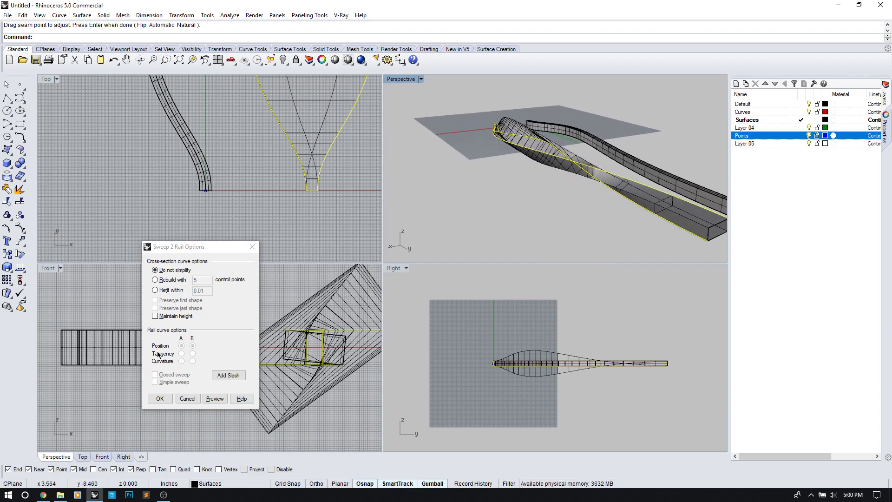
click(184, 357)
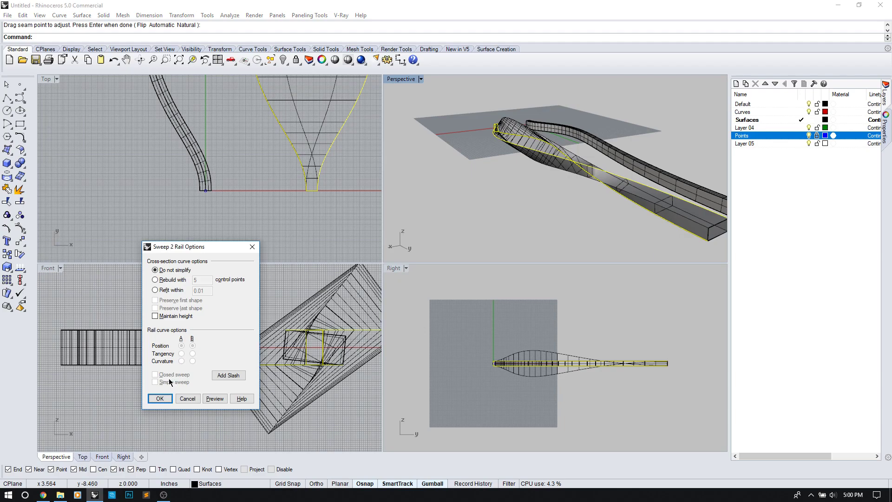
click(155, 317)
click(155, 280)
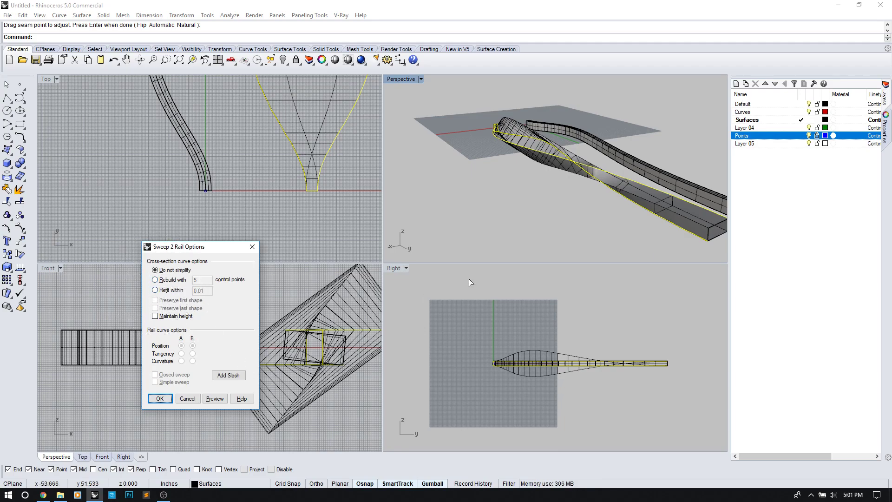
right_drag(485, 188, 516, 213)
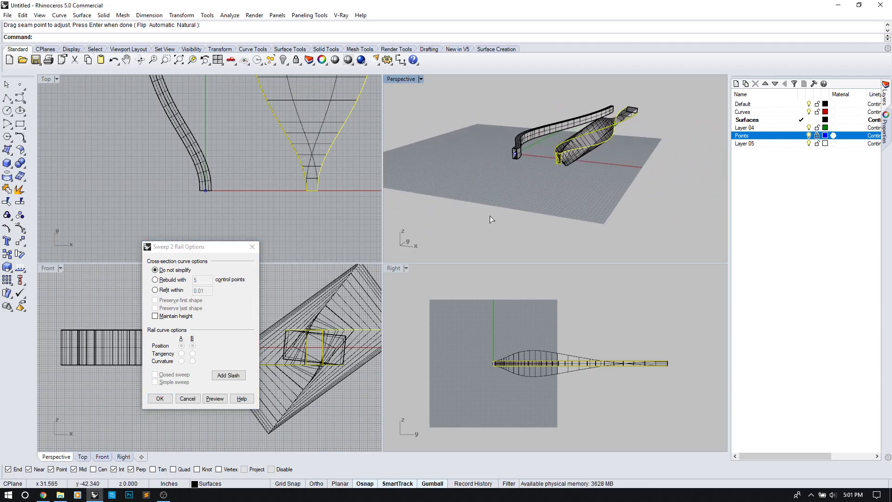
- Preview the two-rail sweep with Maintain height enabled
click(155, 319)
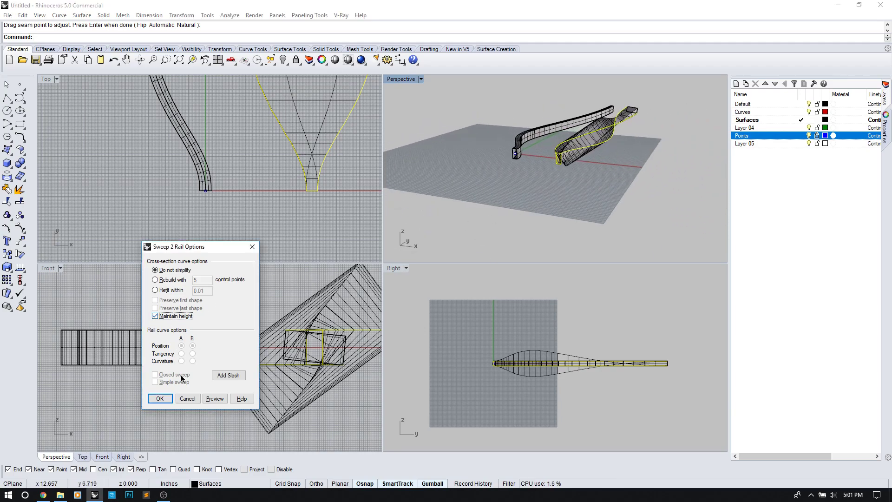
click(215, 398)
right_drag(645, 164, 611, 146)
scroll(611, 145, down, 2)
scroll(659, 187, up, 5)
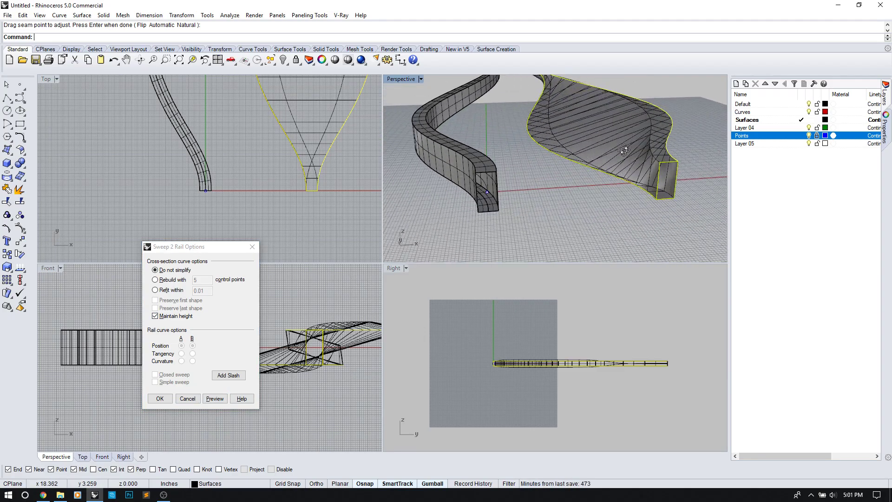
- Turn off Maintain height and create the two-rail sweep
right_drag(636, 171, 592, 133)
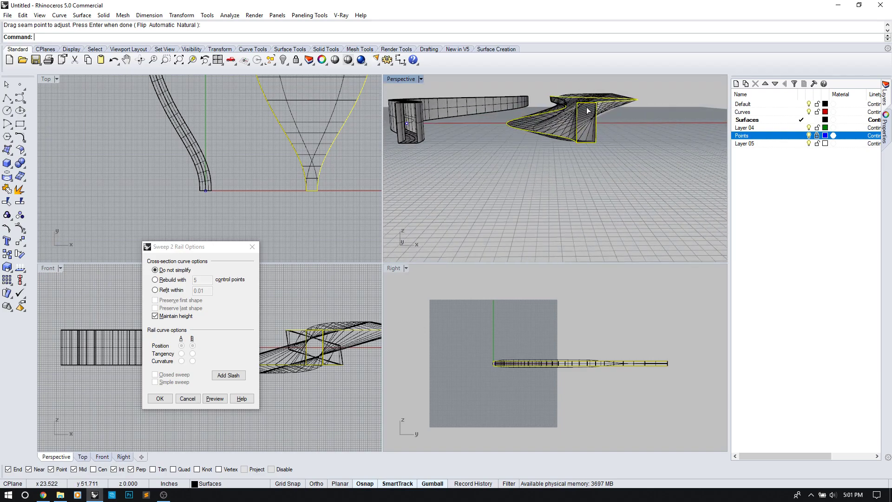
click(155, 317)
click(159, 398)
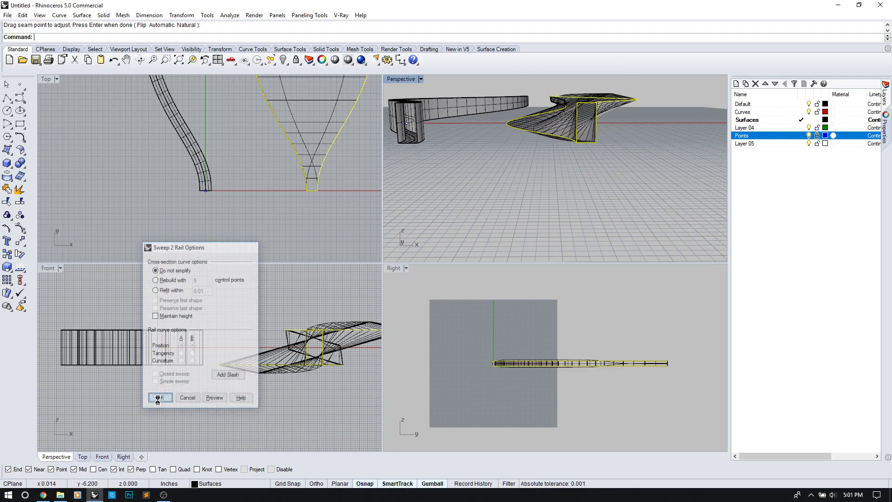
- Compare the one-rail and two-rail sweeps in the perspective view, highlighting each polysurface in turn
right_drag(484, 211, 525, 177)
click(542, 147)
click(504, 188)
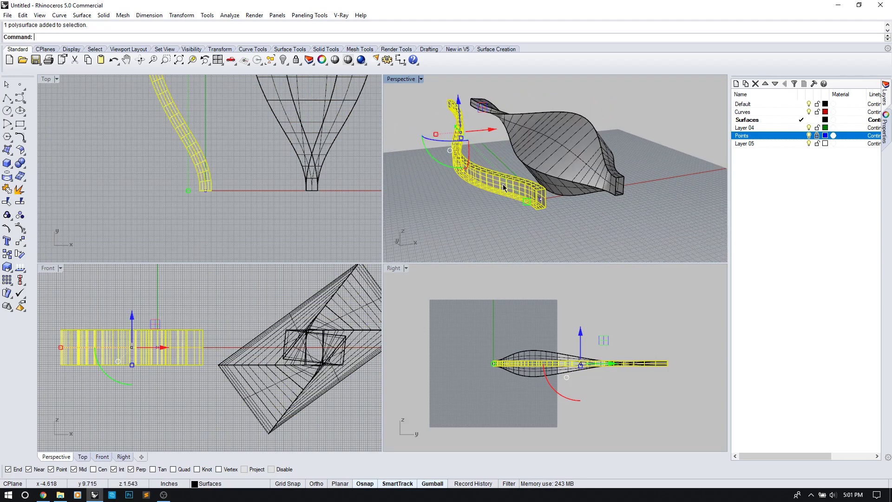
click(586, 166)
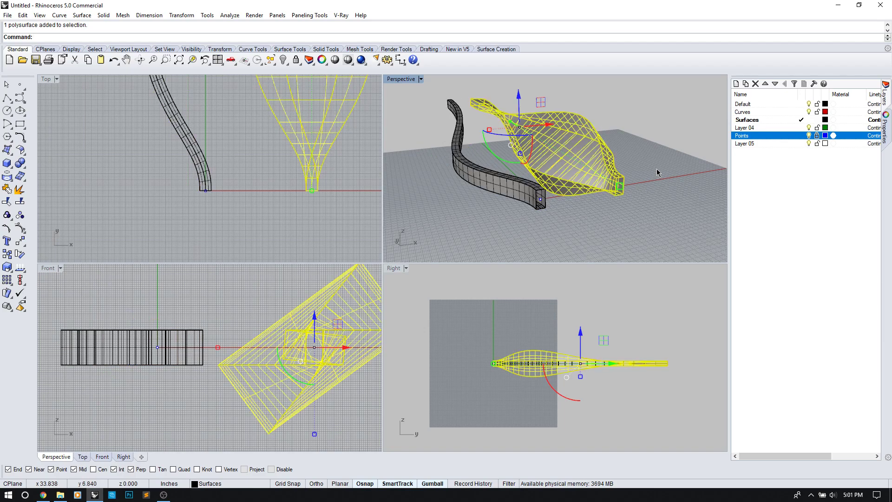
right_drag(657, 173, 628, 178)
key(Escape)
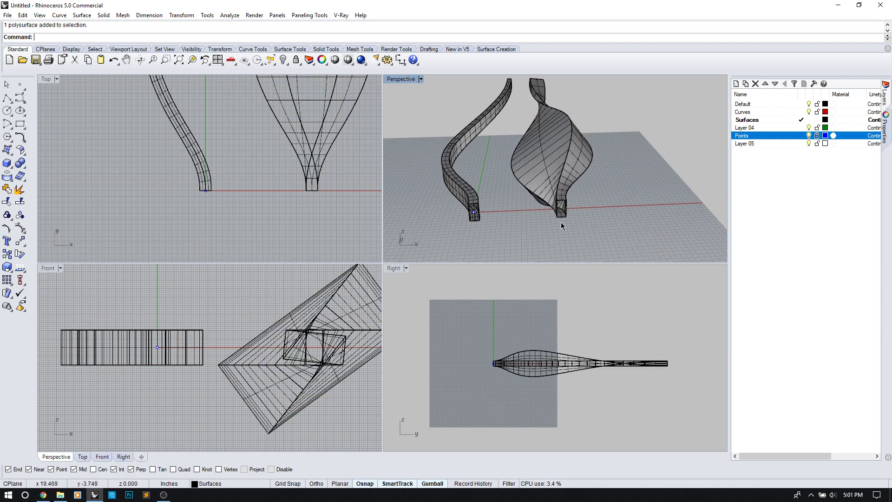
- Examine the rectangular cross-section curve at the near end of the one-rail sweep, and view both sweeps from several angles
scroll(481, 219, up, 3)
click(475, 215)
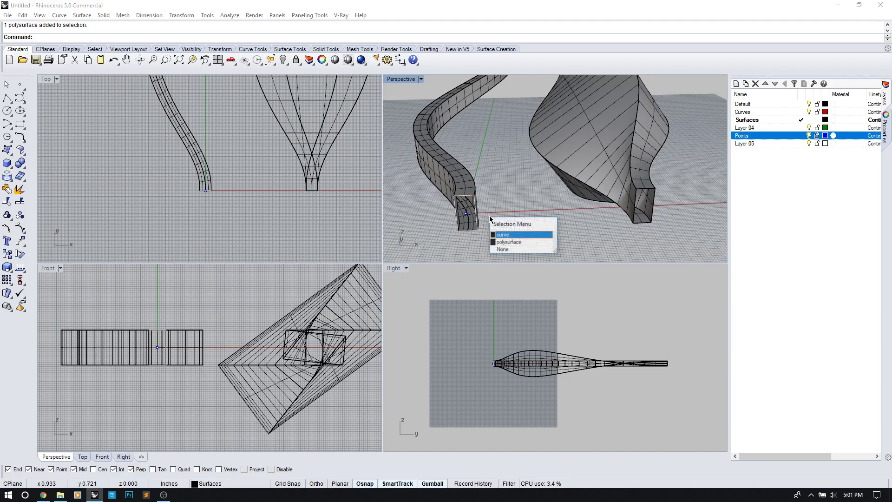
click(503, 233)
right_drag(504, 234, 554, 195)
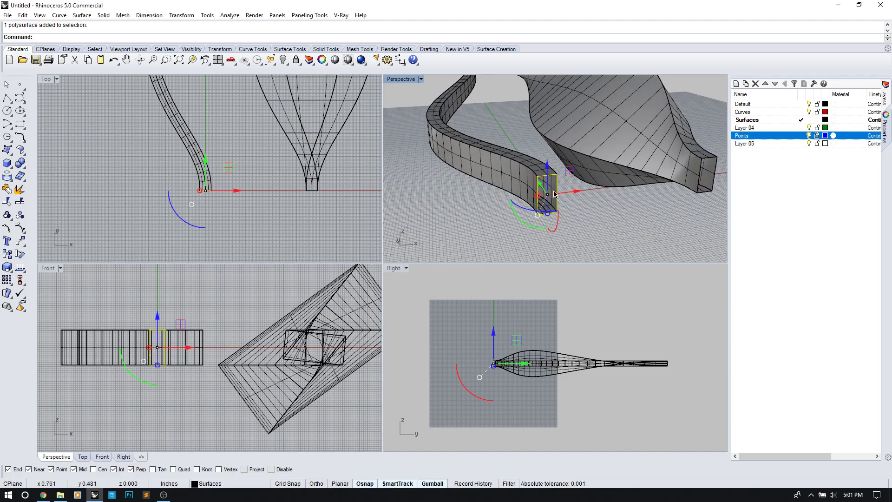
right_drag(608, 208, 602, 172)
key(Escape)
right_drag(689, 168, 572, 184)
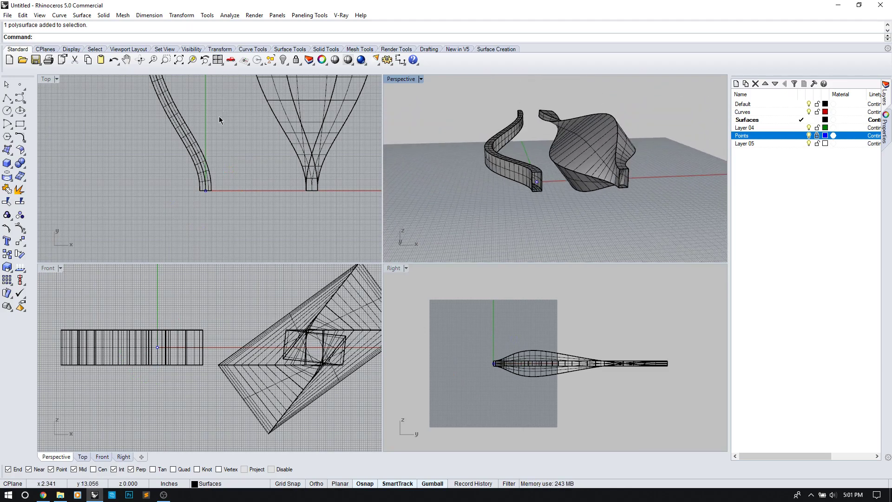